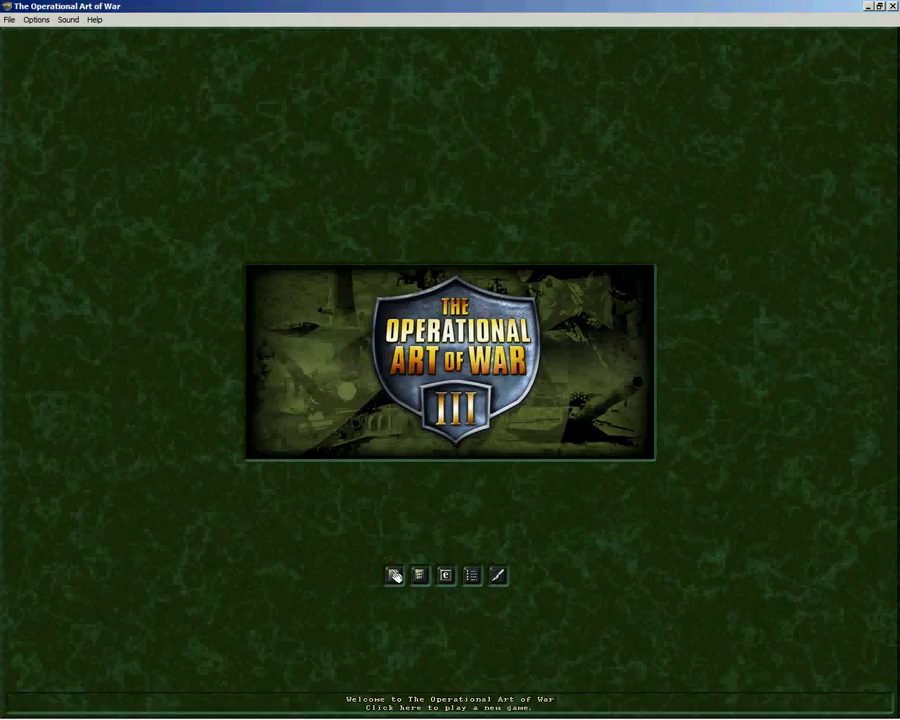
Set the New Game default directory to Classic TOAW, then open the editor on a blank scenario
click(394, 577)
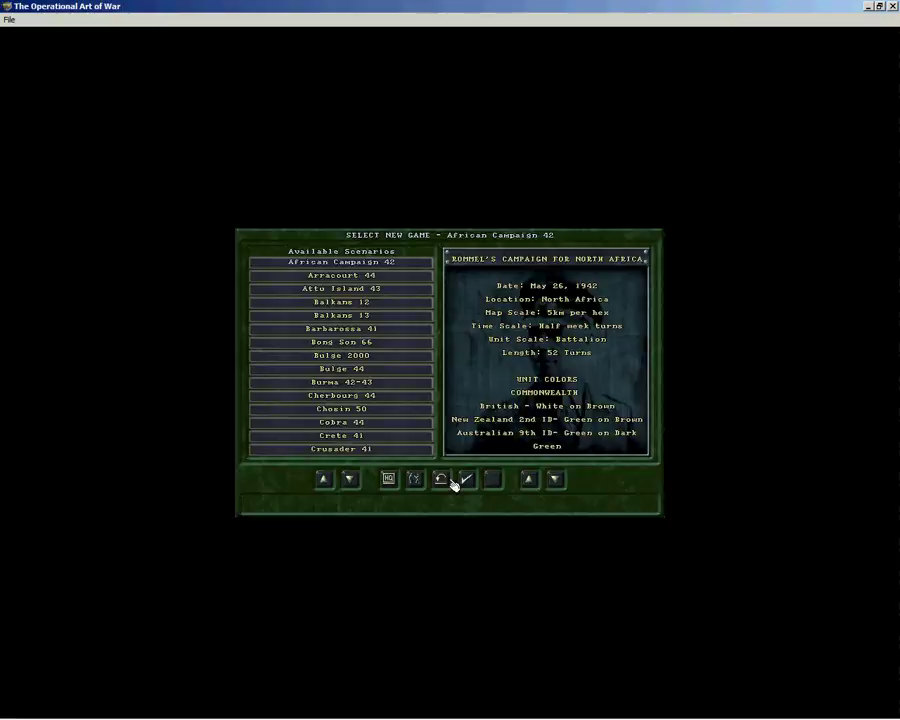
click(389, 479)
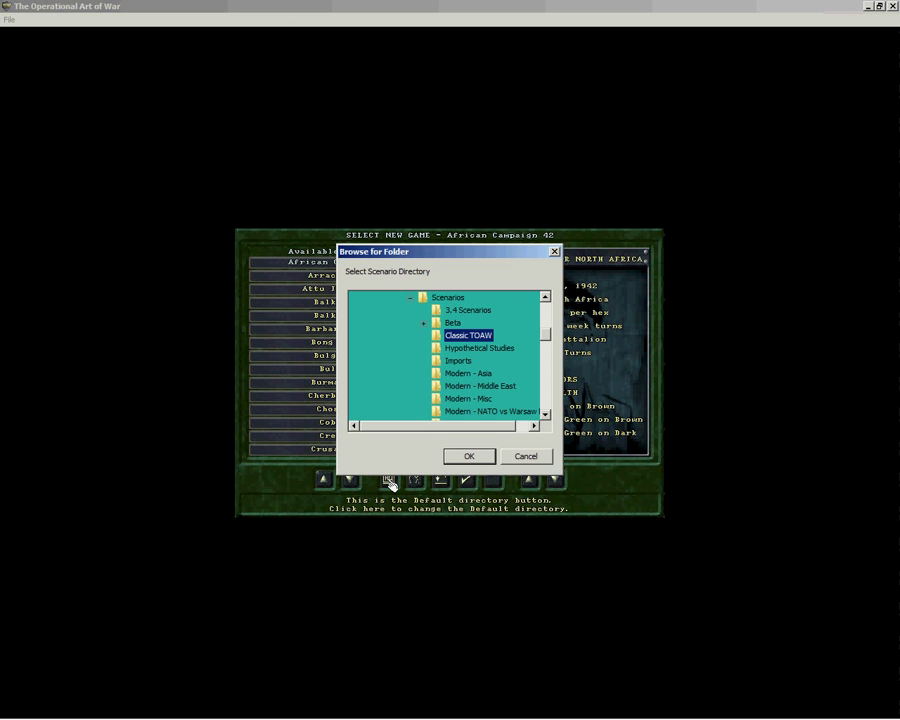
click(455, 365)
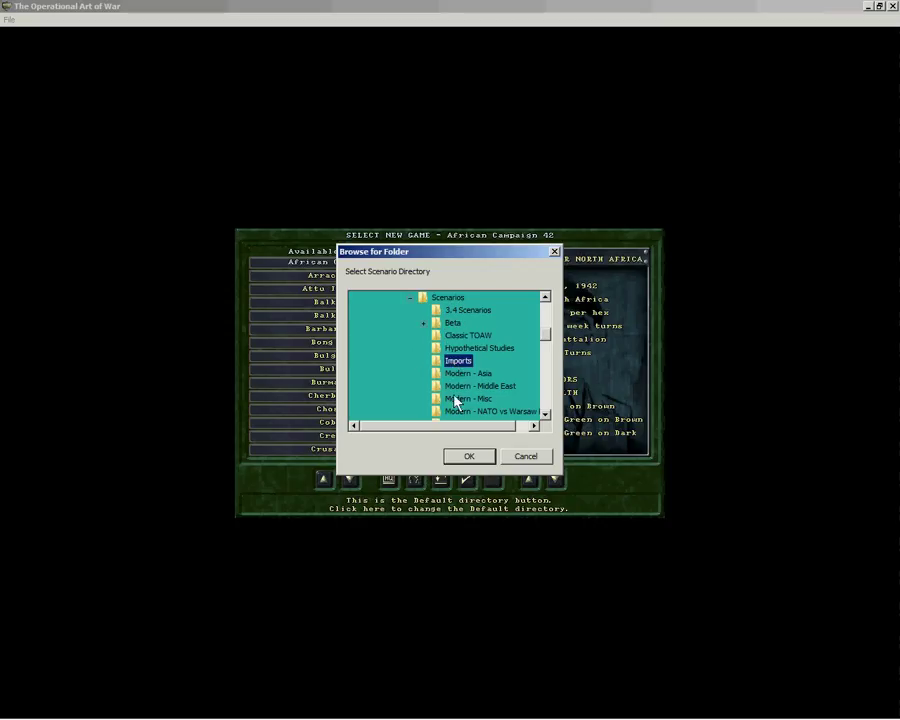
click(455, 399)
click(457, 337)
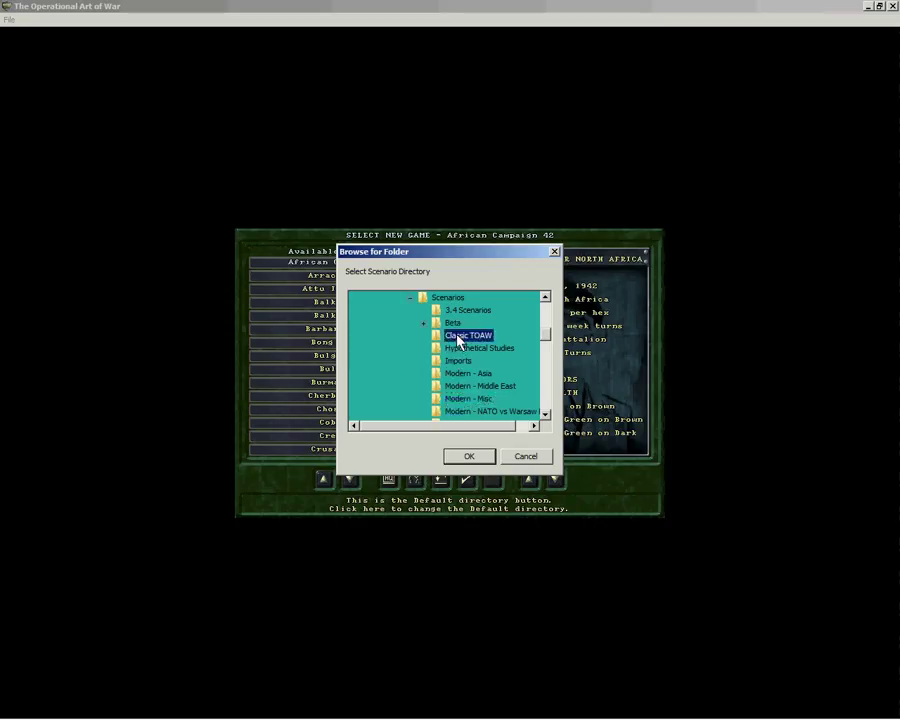
click(468, 456)
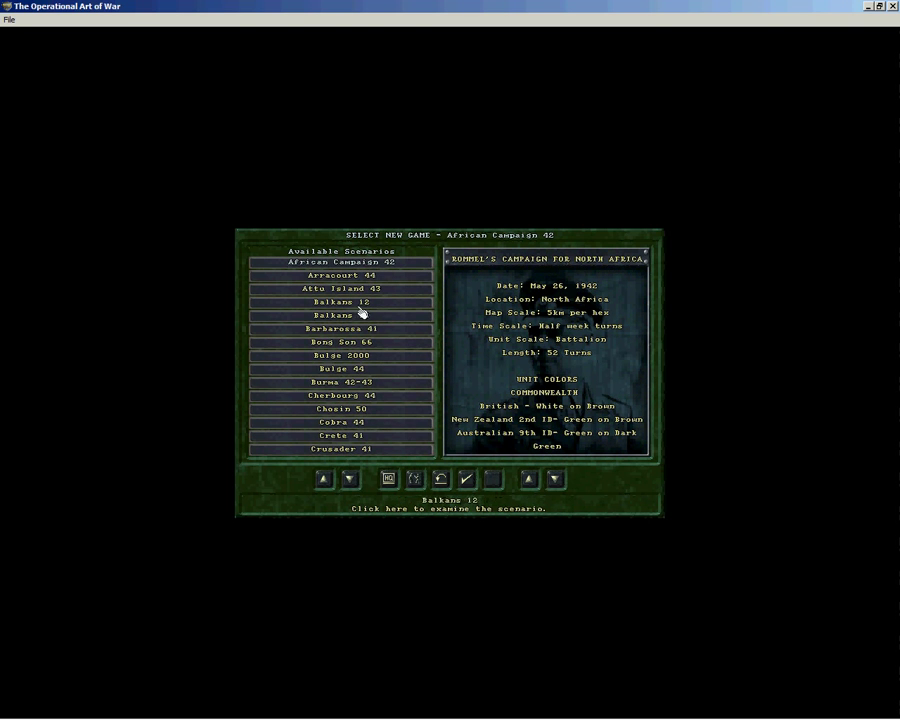
click(443, 481)
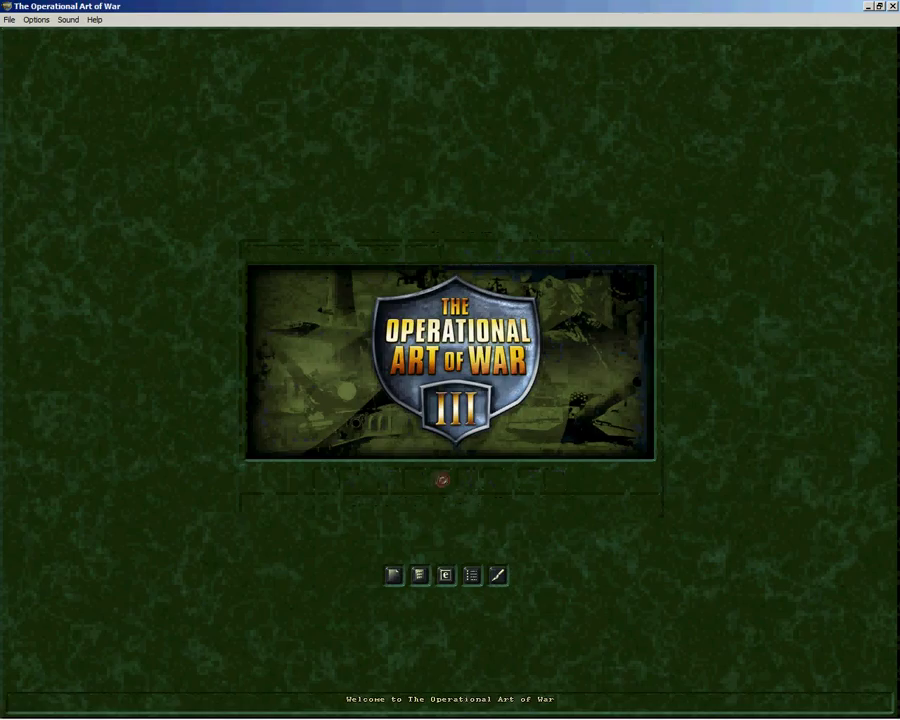
click(500, 577)
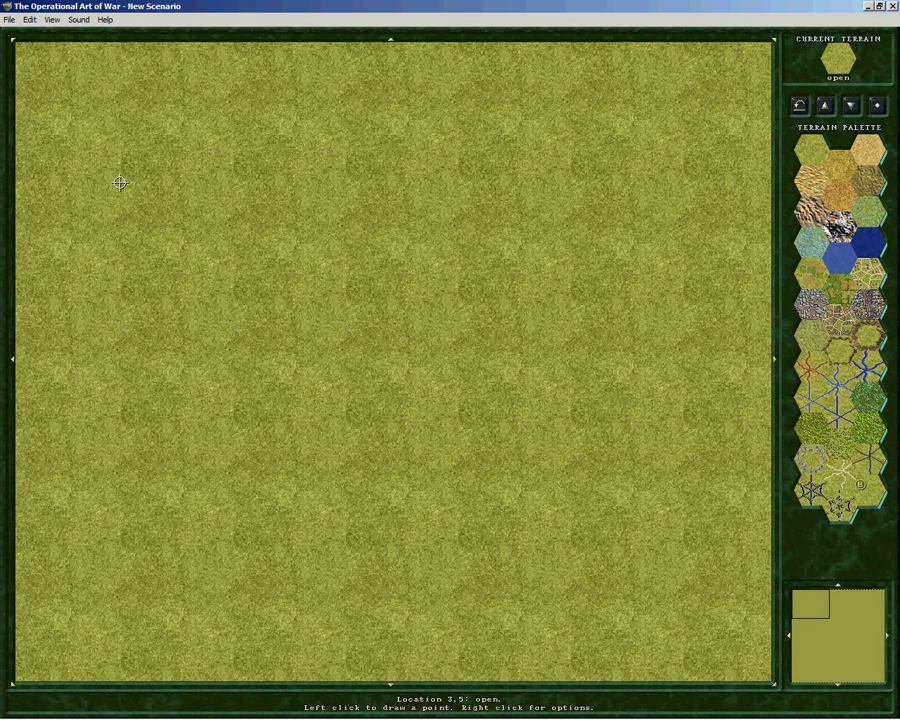
Open the African Campaign 42.sce scenario in the editor
click(9, 20)
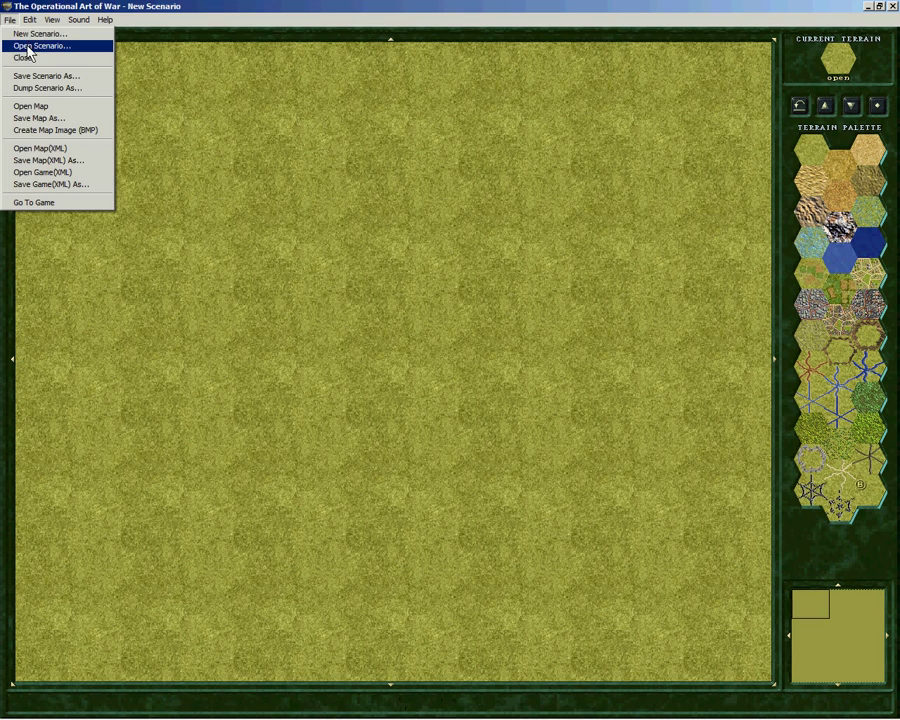
click(32, 46)
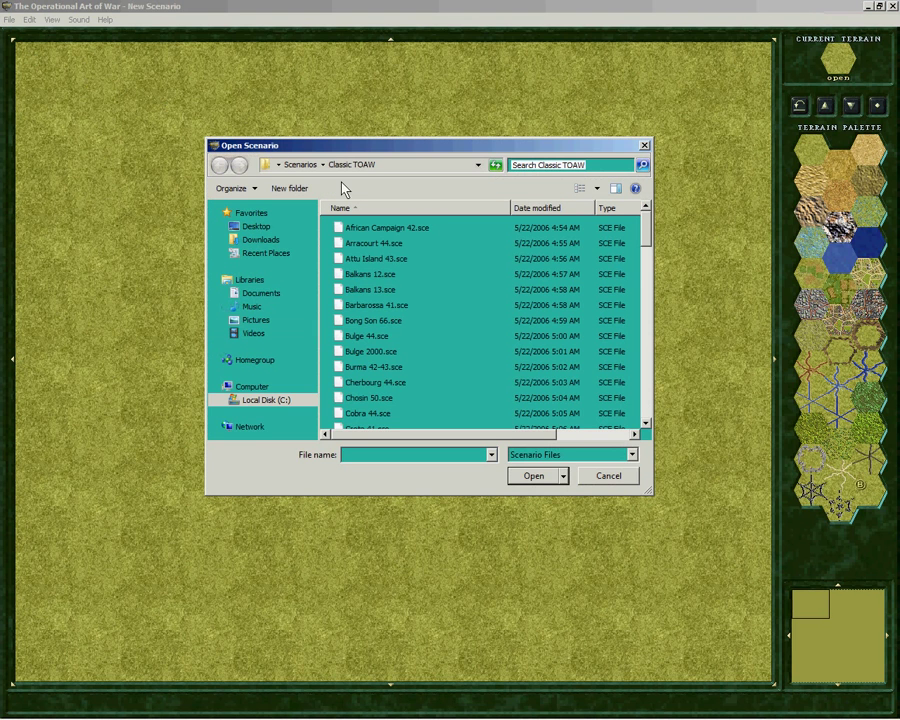
click(389, 230)
click(530, 478)
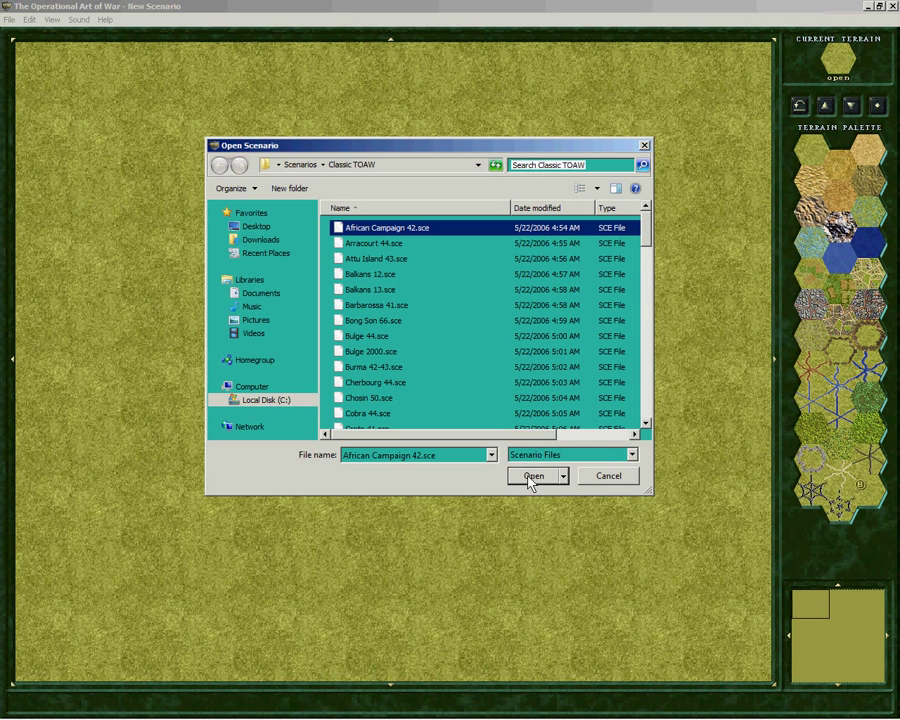
click(531, 477)
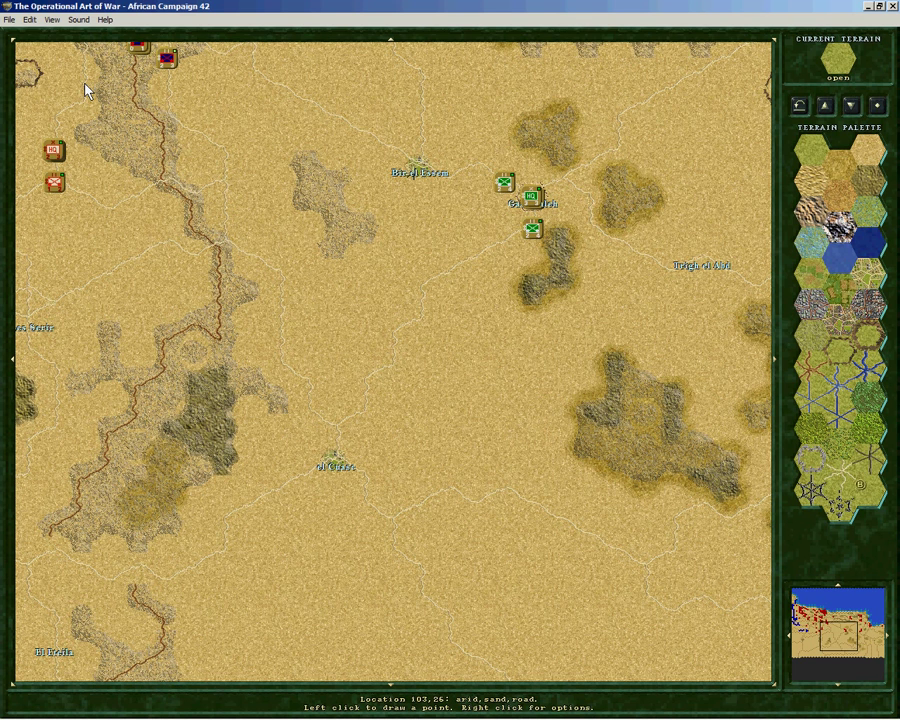
Dump the scenario to African Campaign 42.txt on the Desktop and view it in Notepad
click(9, 19)
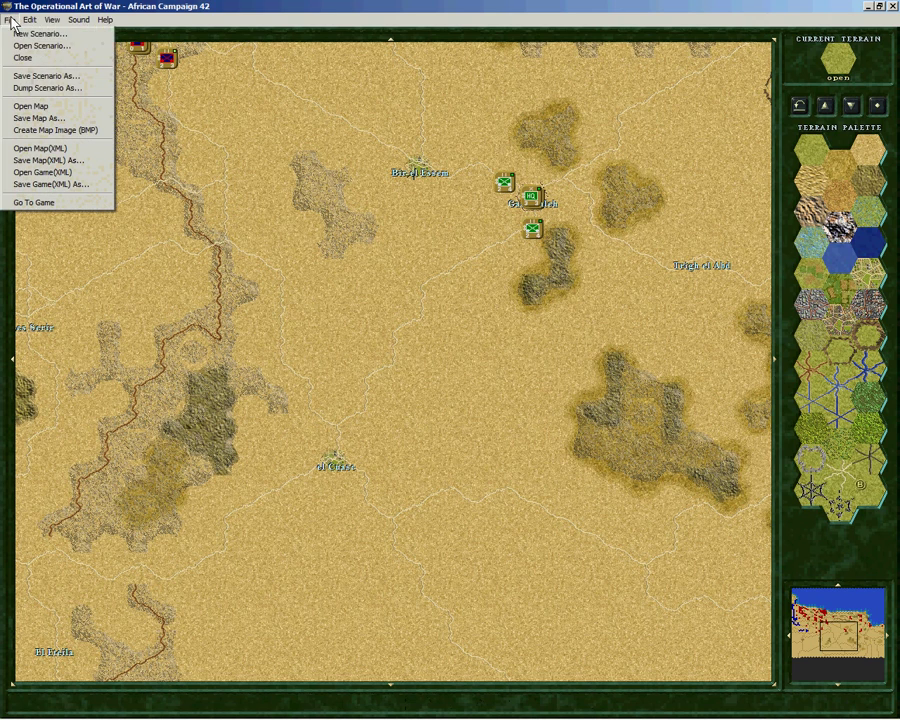
click(34, 94)
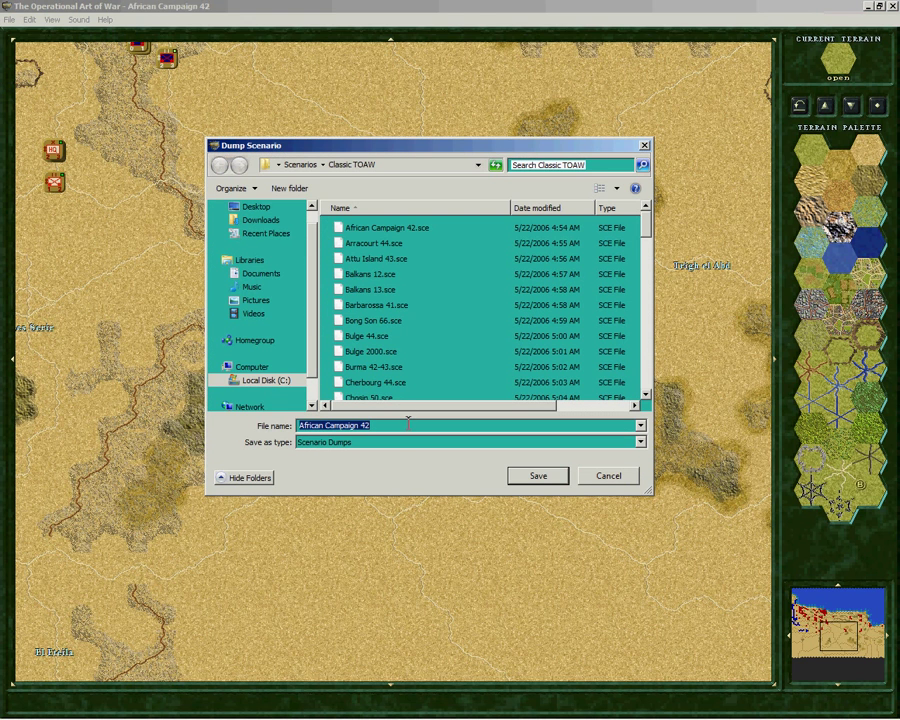
click(408, 426)
text(.)
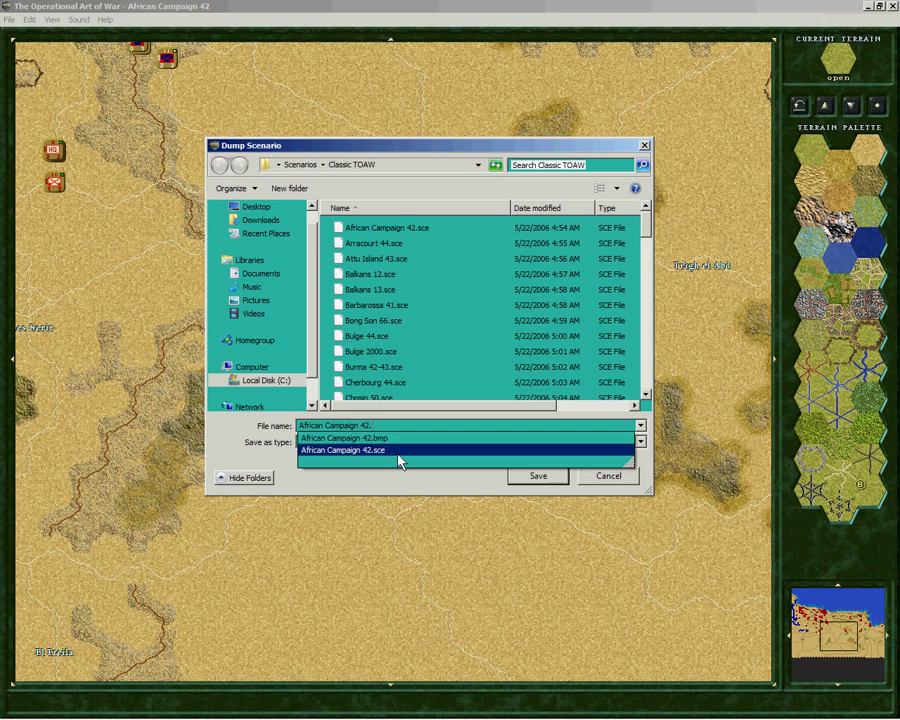
text(txt)
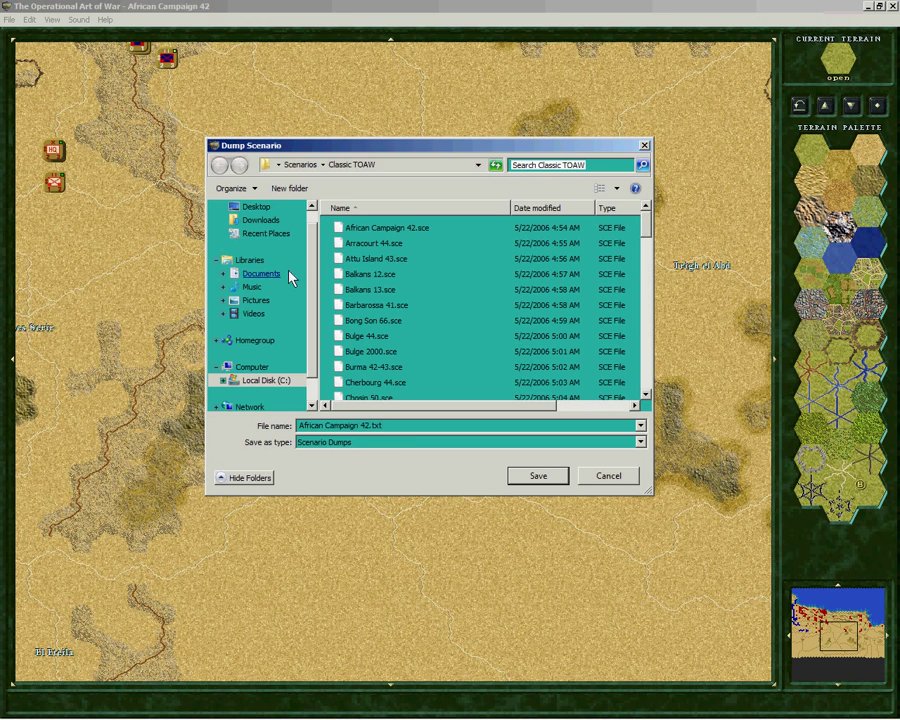
click(257, 208)
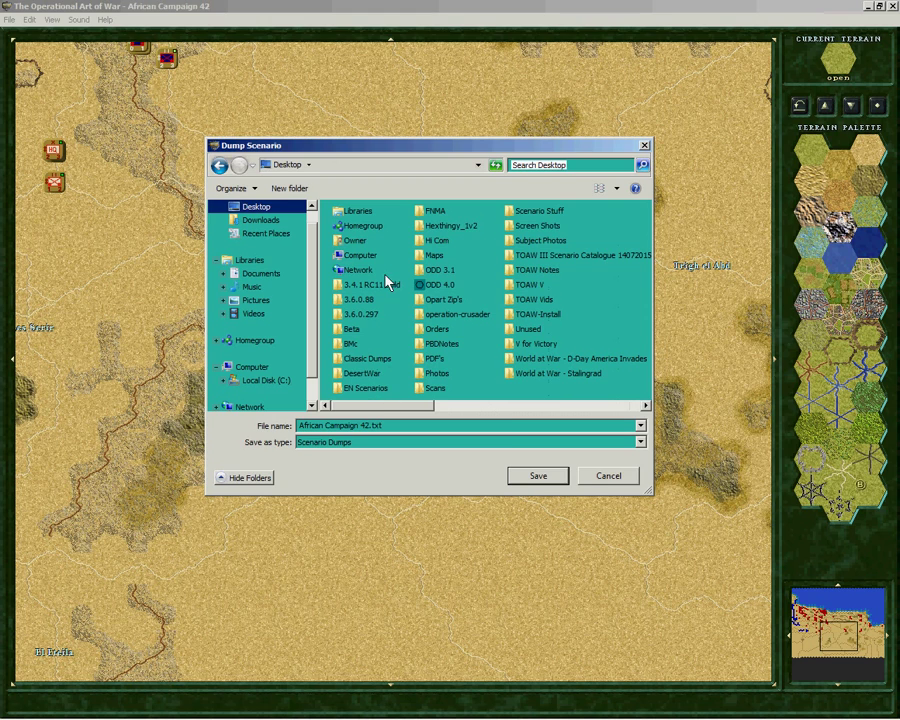
click(590, 476)
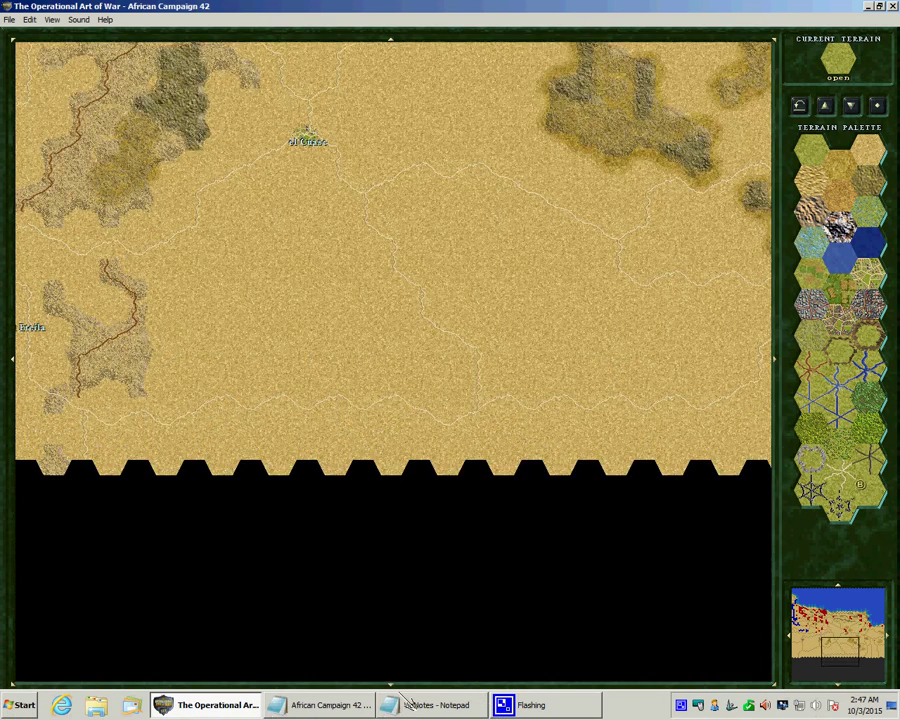
click(310, 703)
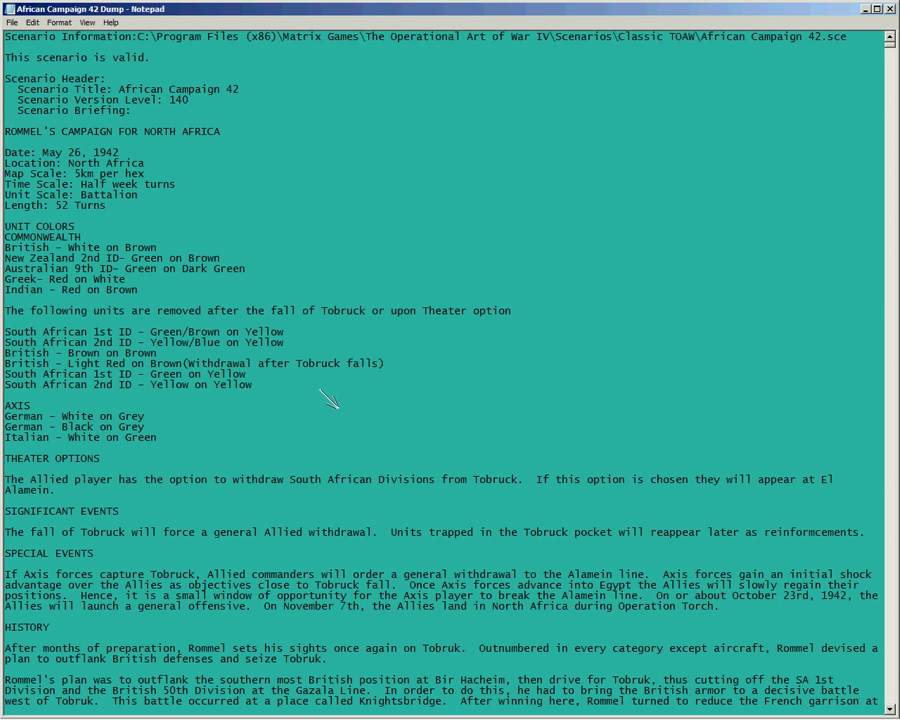
scroll(330, 400, down, 19)
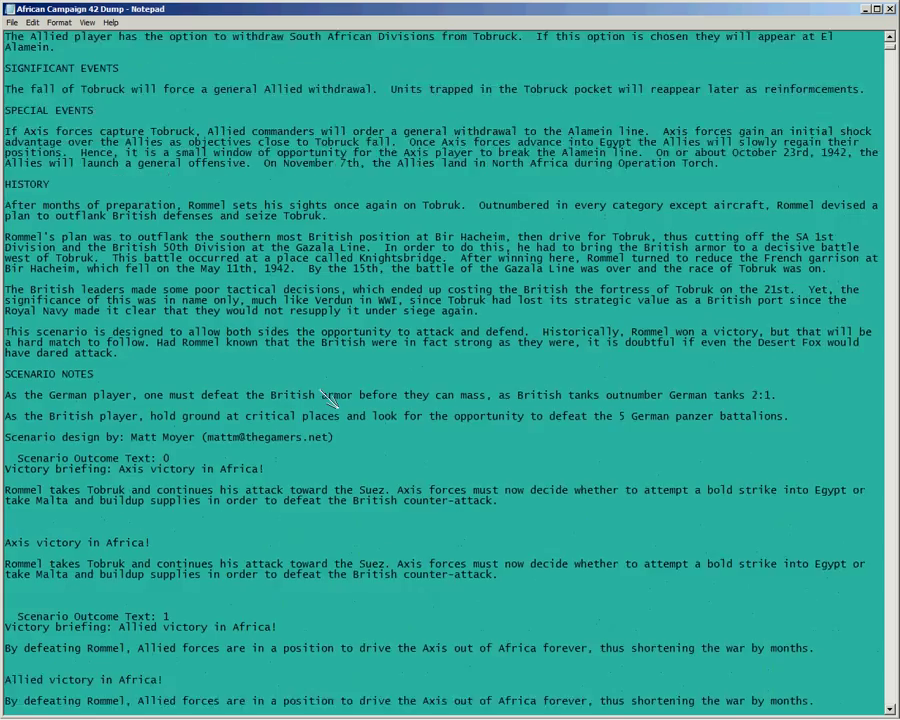
scroll(330, 400, down, 5)
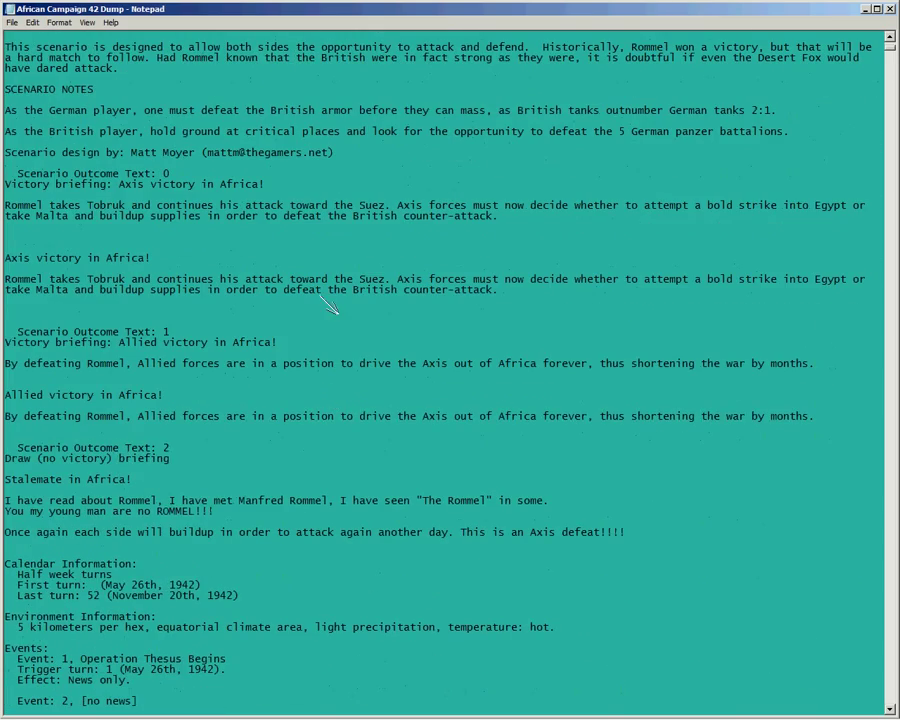
scroll(320, 300, up, 13)
scroll(319, 293, up, 5)
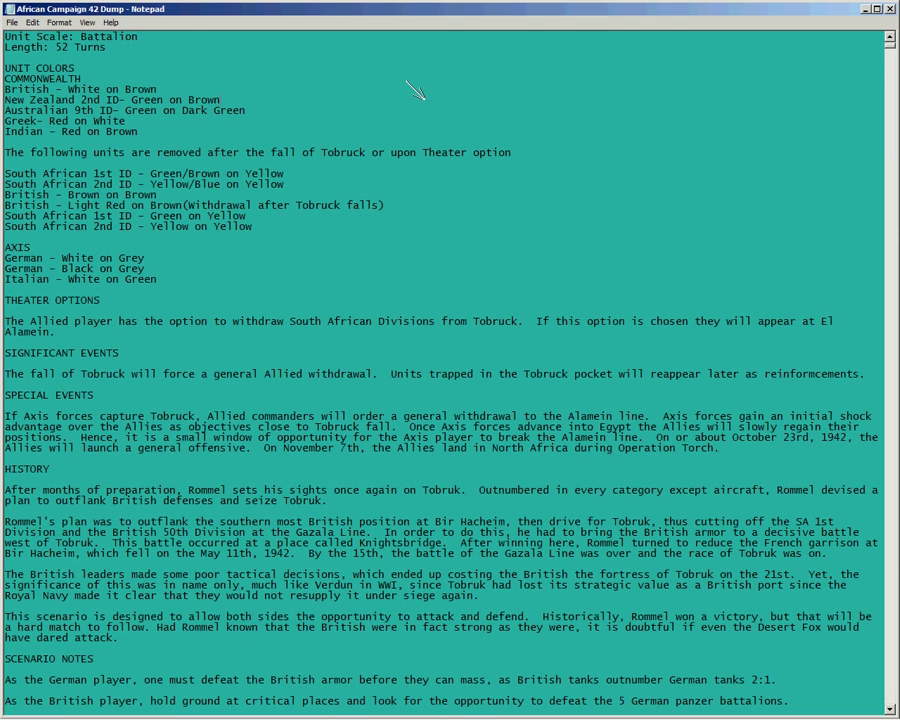
Search the dump for 'valued objectives' to jump to that section
key(ctrl+f)
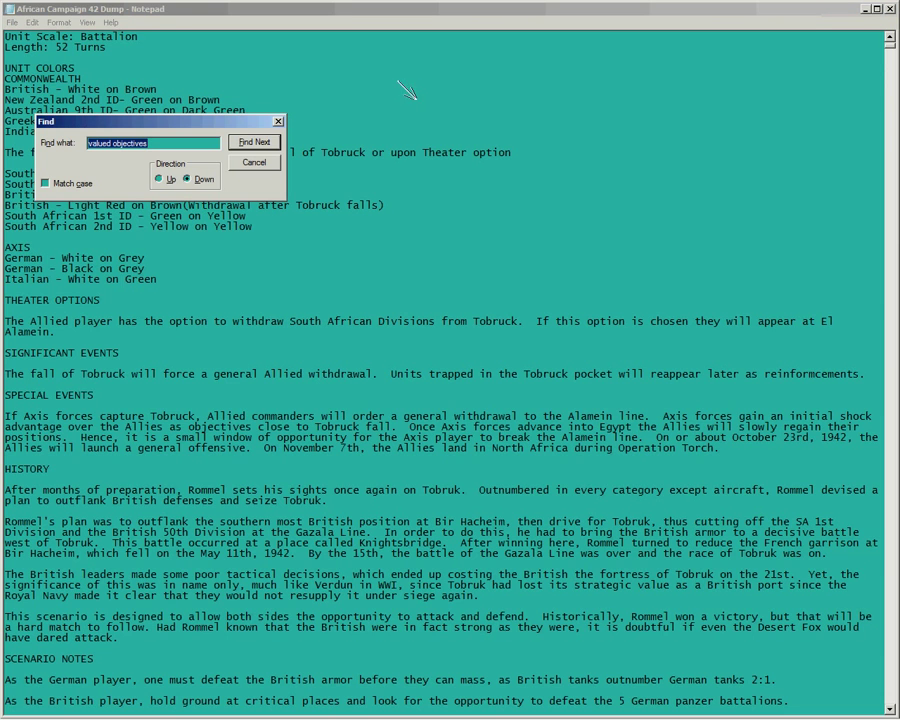
drag(230, 61, 393, 224)
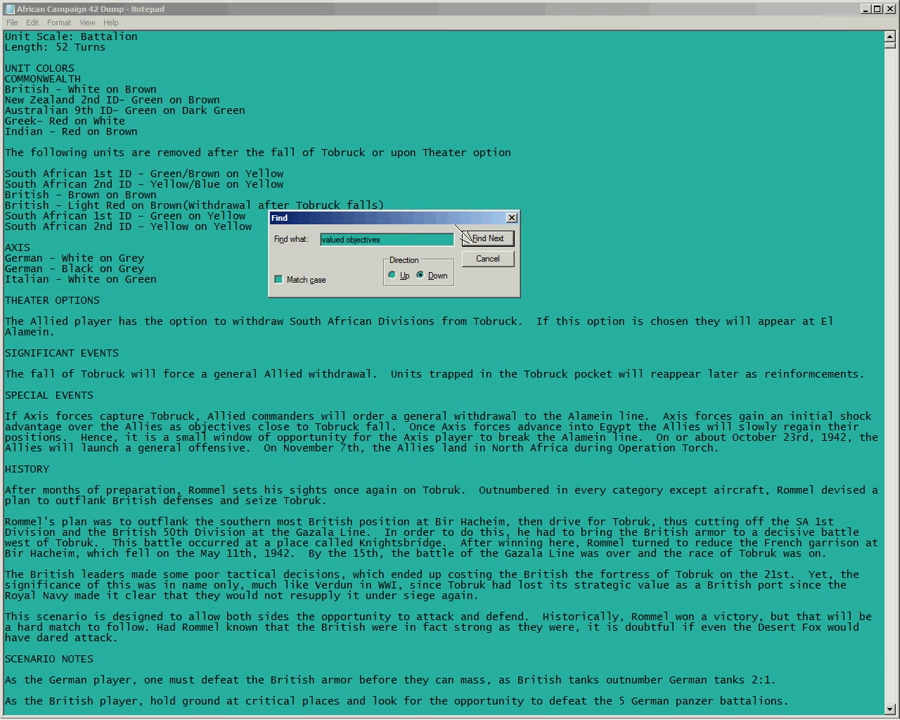
click(462, 230)
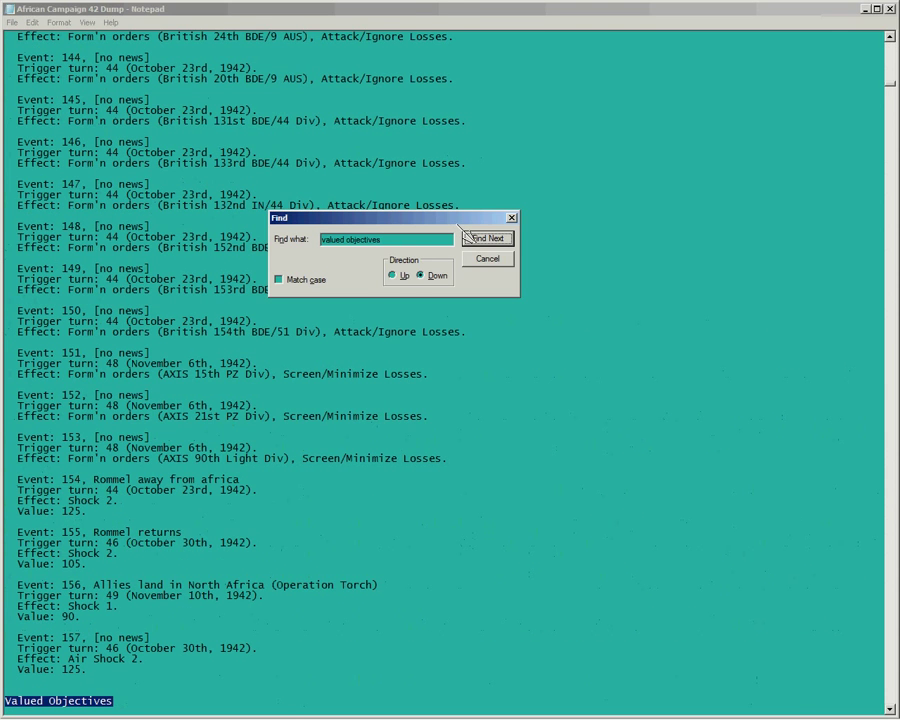
click(484, 258)
Scroll on past the objective point values and supply points to the AXIS force section
scroll(291, 452, down, 5)
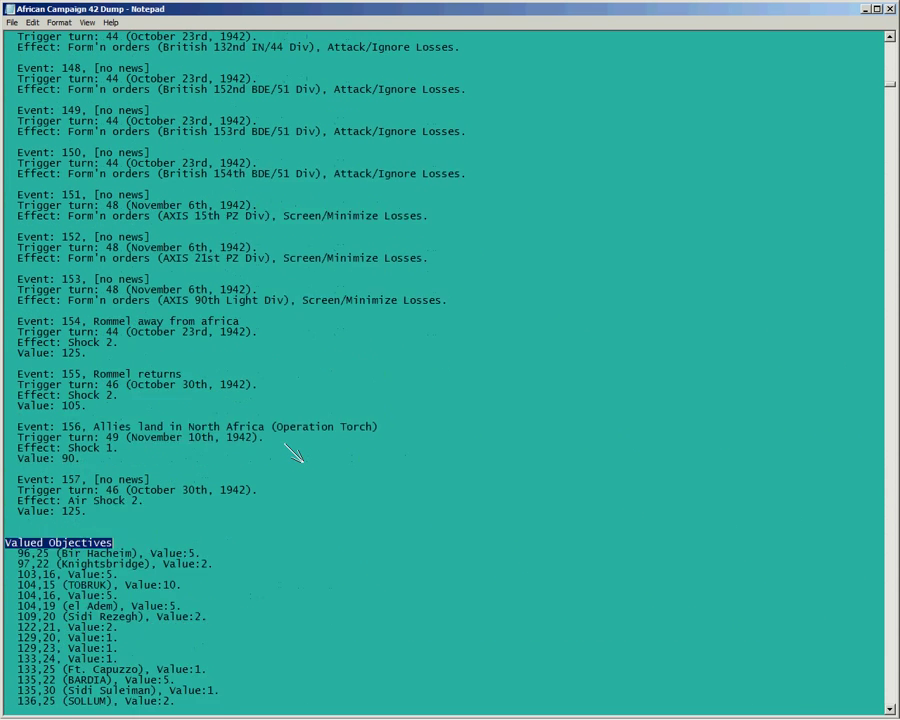
scroll(291, 452, down, 12)
click(236, 360)
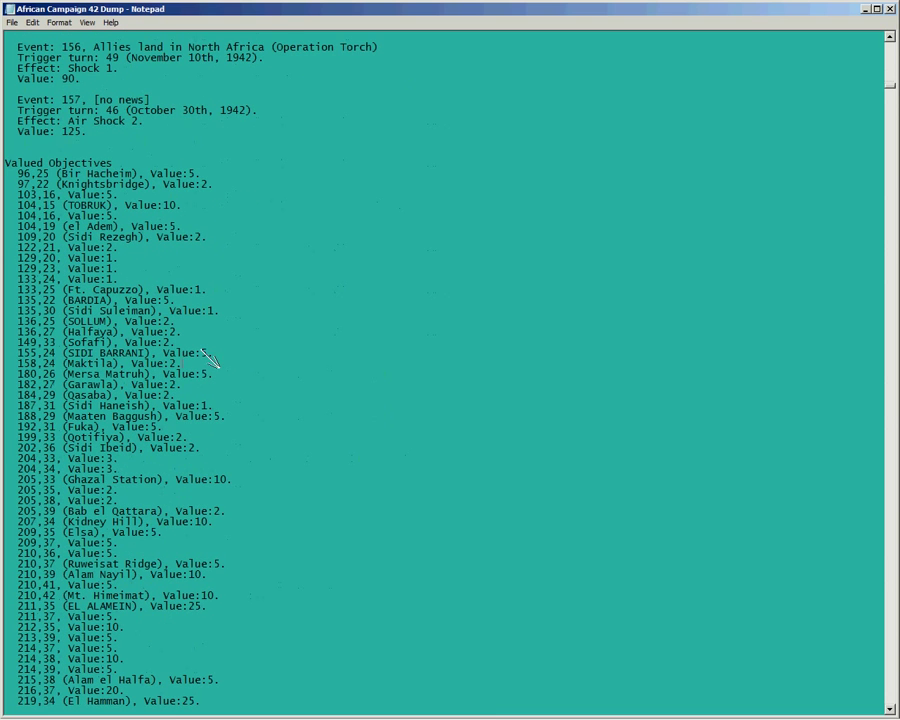
scroll(287, 402, down, 4)
scroll(280, 393, down, 15)
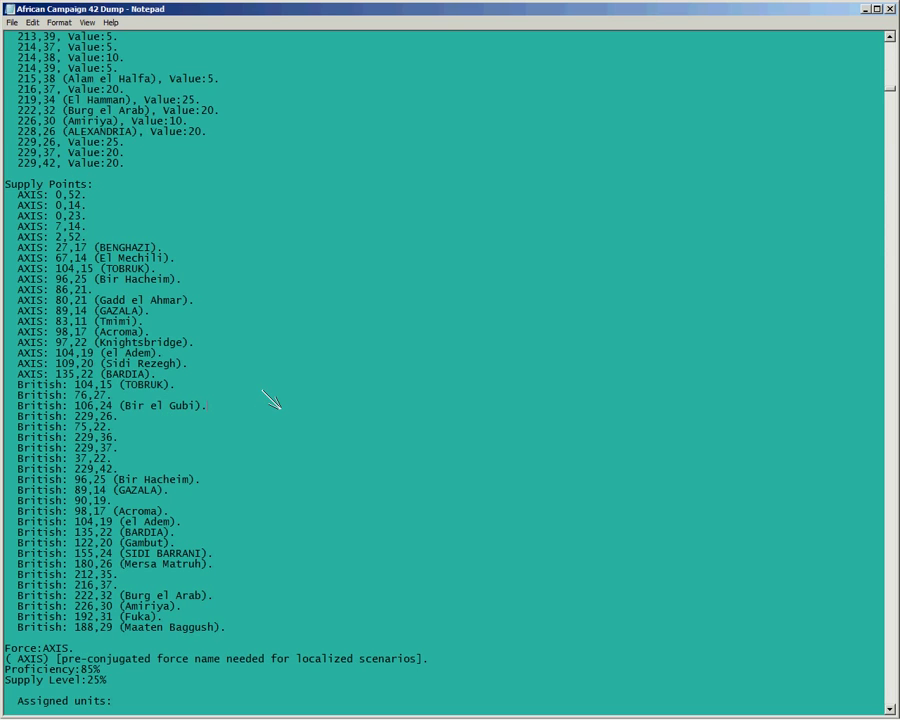
Scan the dump's unit and event listings, then minimize Notepad to return to the editor
drag(880, 90, 878, 58)
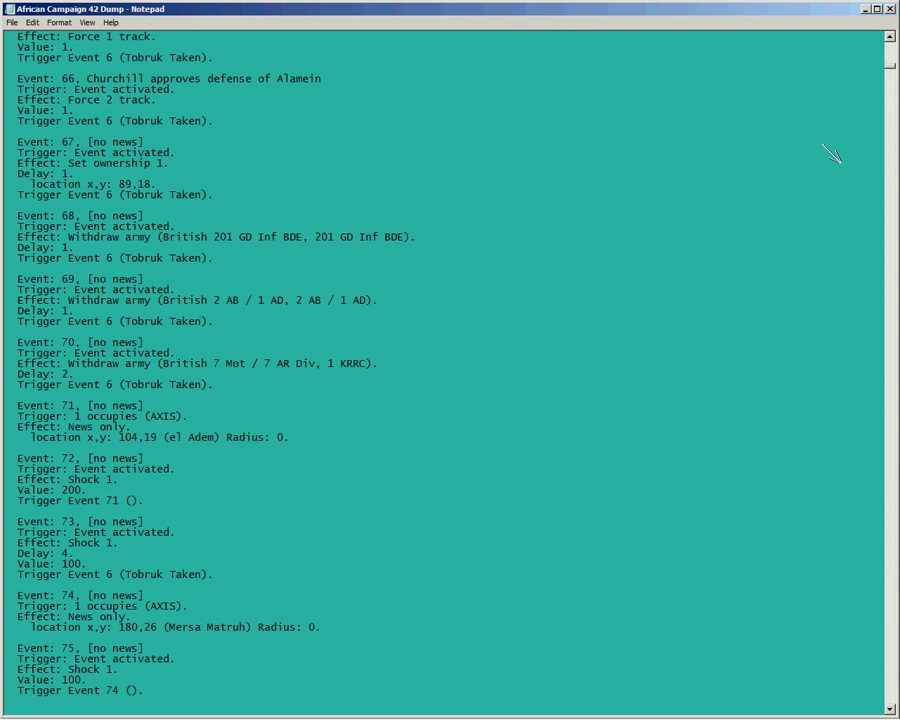
drag(868, 50, 870, 640)
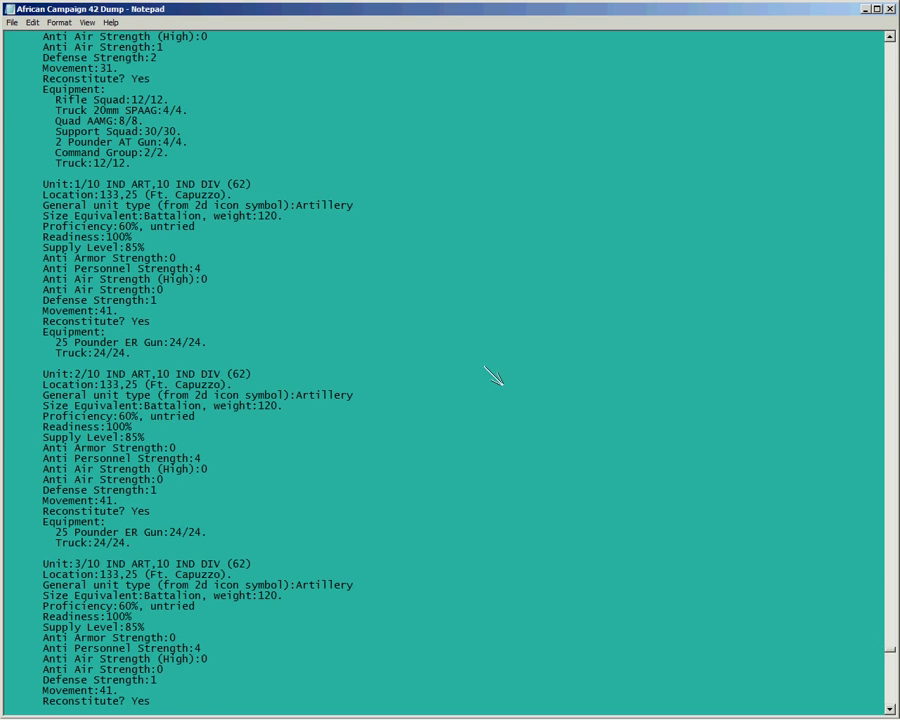
click(352, 340)
key(ctrl+f)
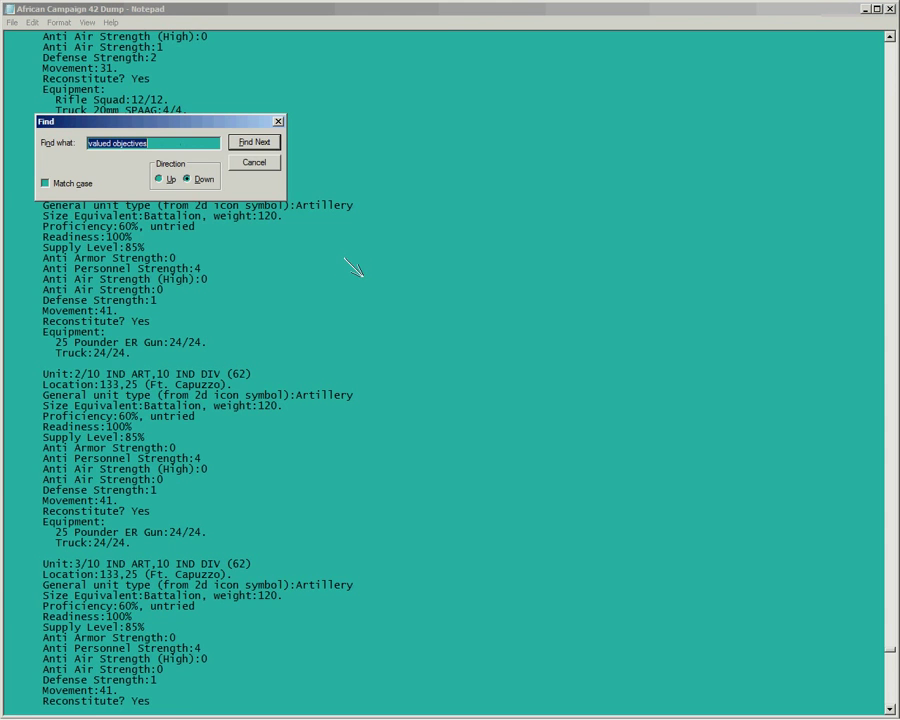
click(254, 160)
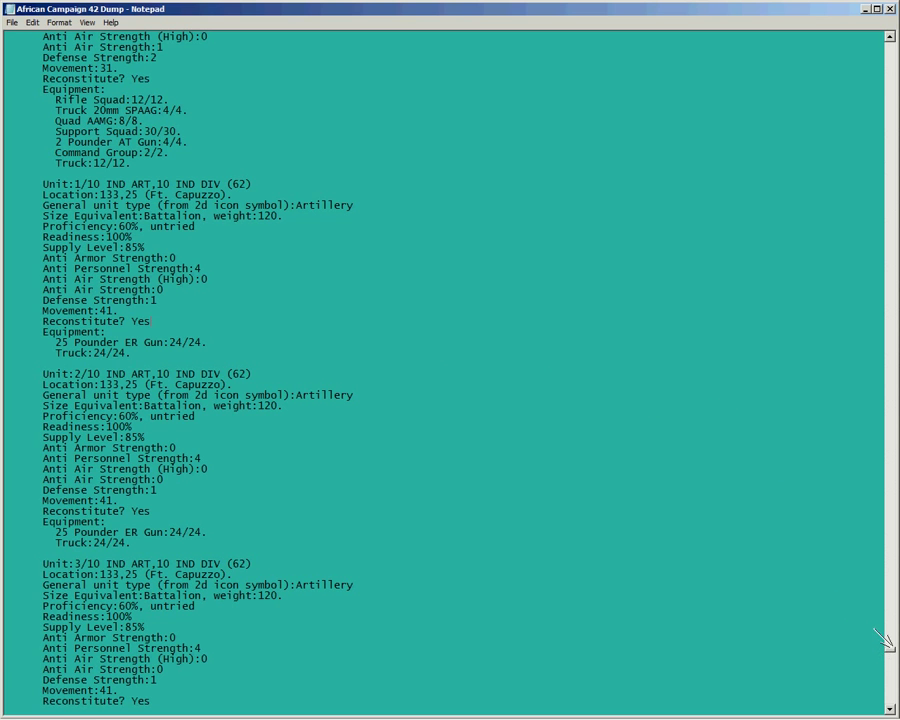
drag(875, 630, 887, 75)
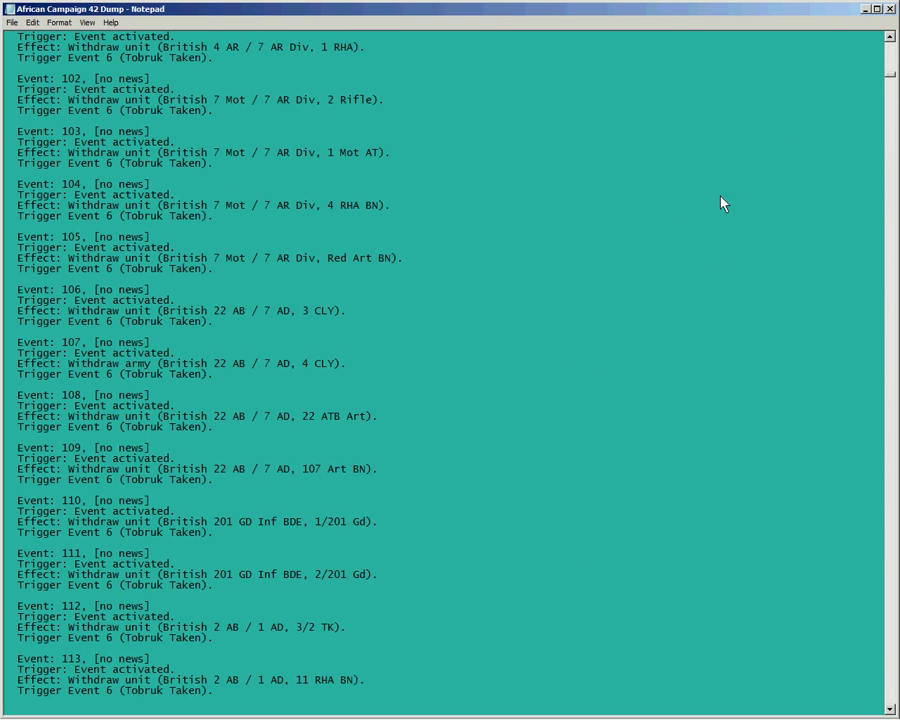
click(866, 10)
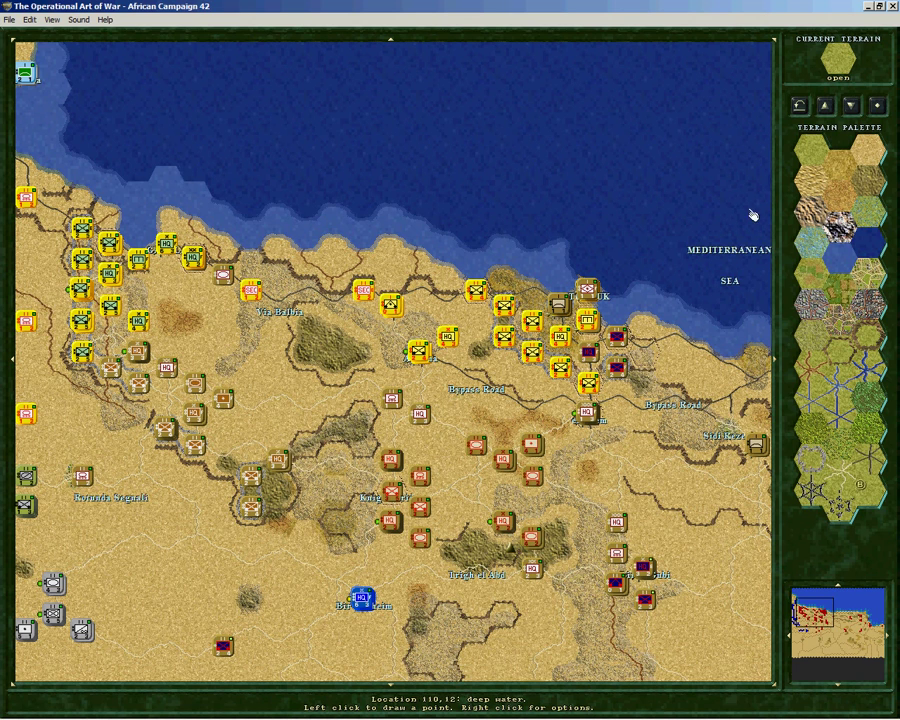
Switch the map to Deployment mode and inspect the 2/8 PZ RGT unit
click(34, 20)
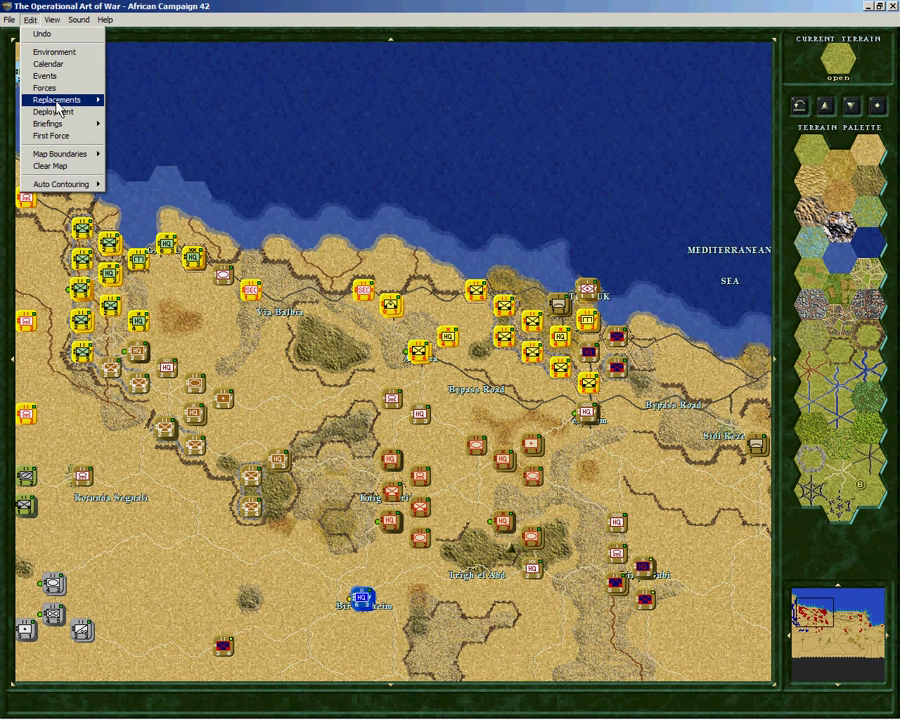
click(58, 112)
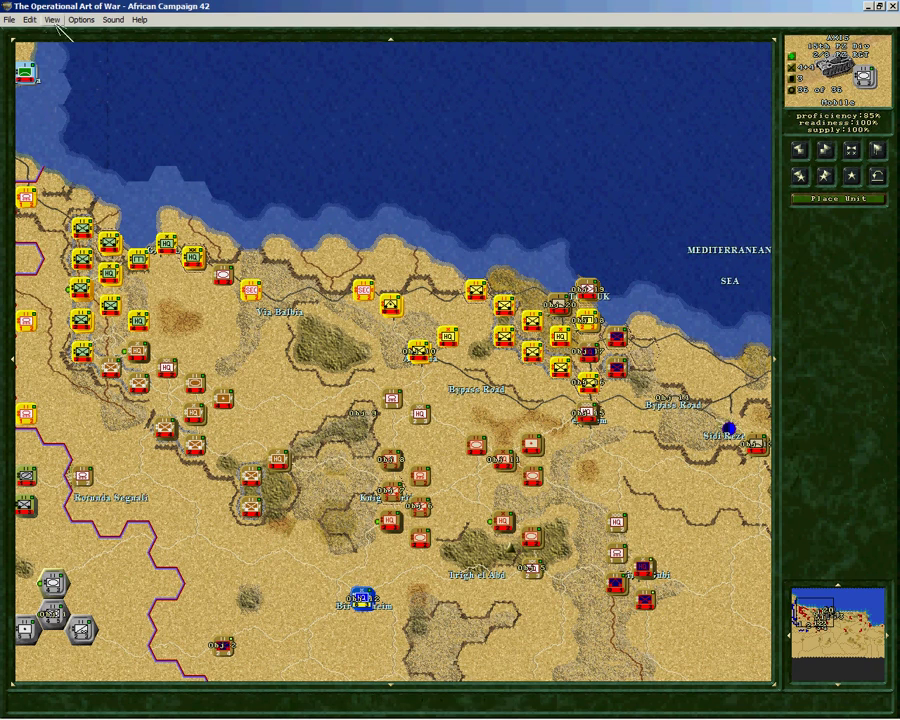
mouse_move(10, 130)
mouse_move(539, 37)
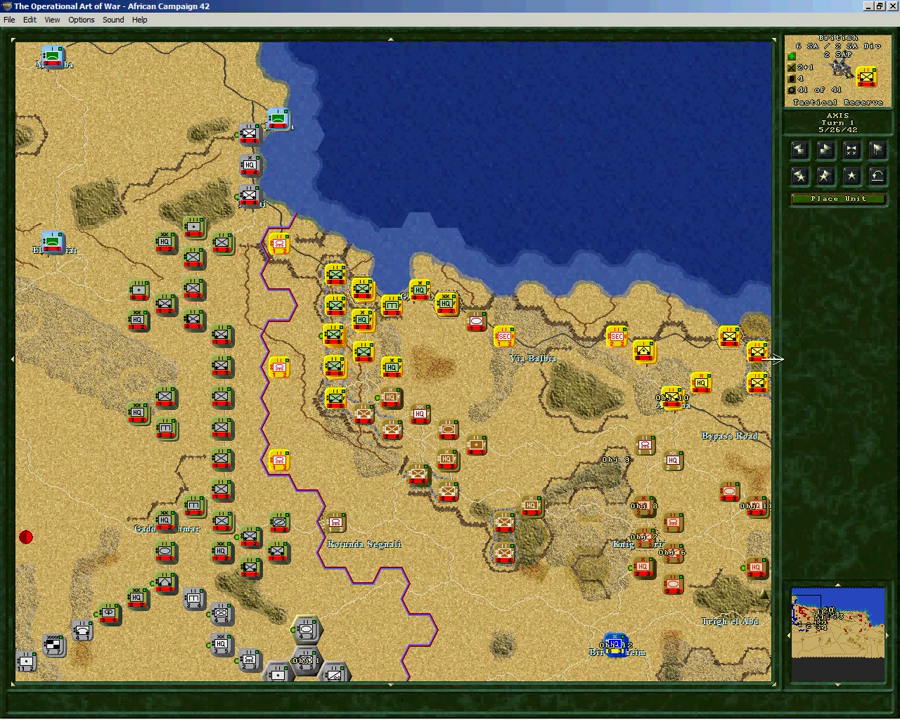
click(673, 399)
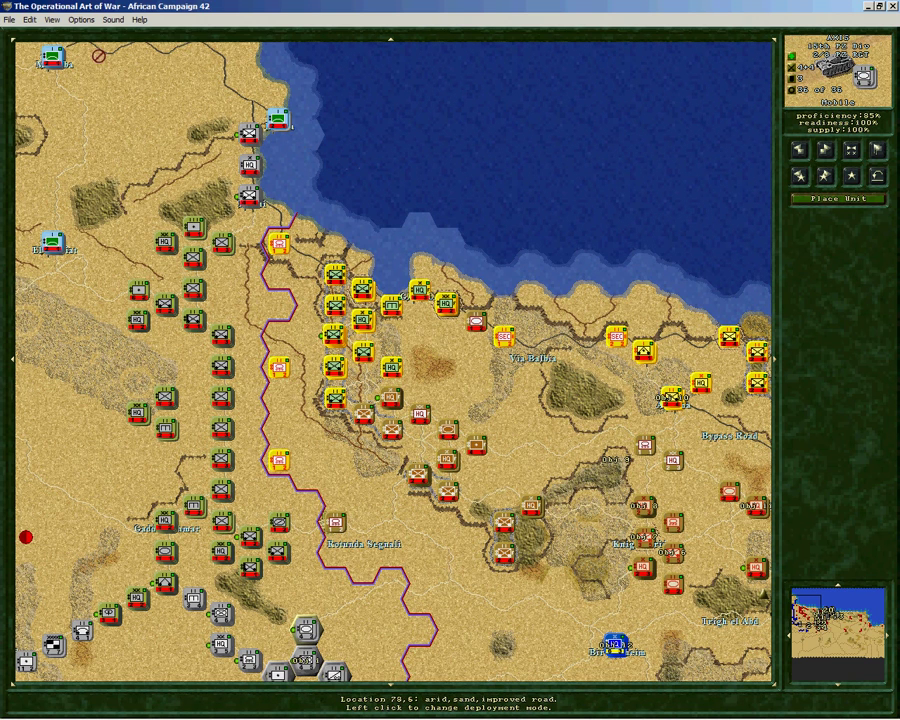
click(29, 20)
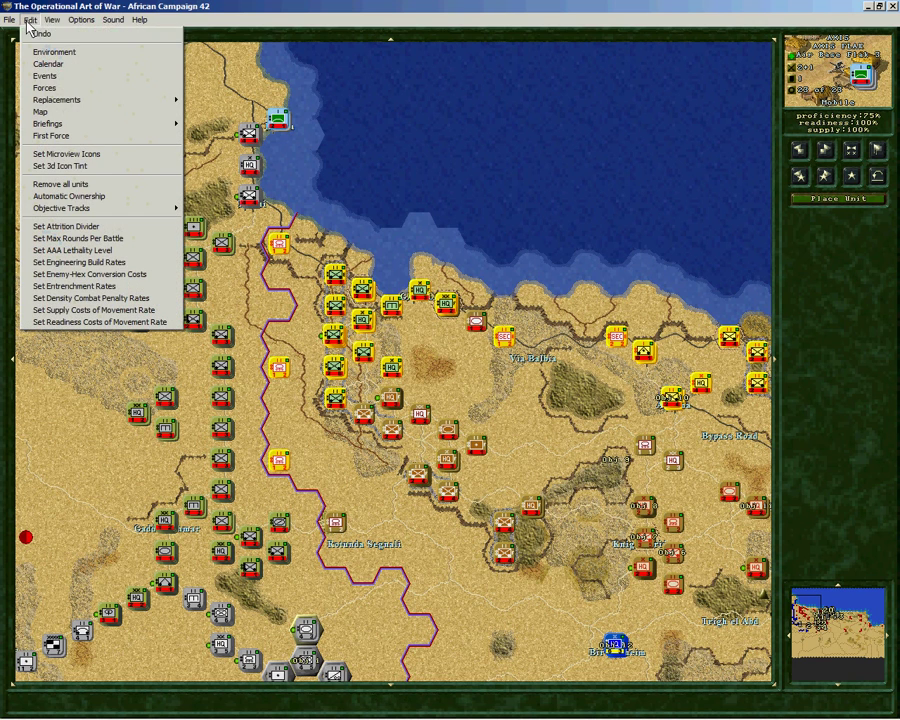
Page the Force Editor's Axis list to the air units and view Air Base Flak 1 and 110 Bomber equipment
click(42, 88)
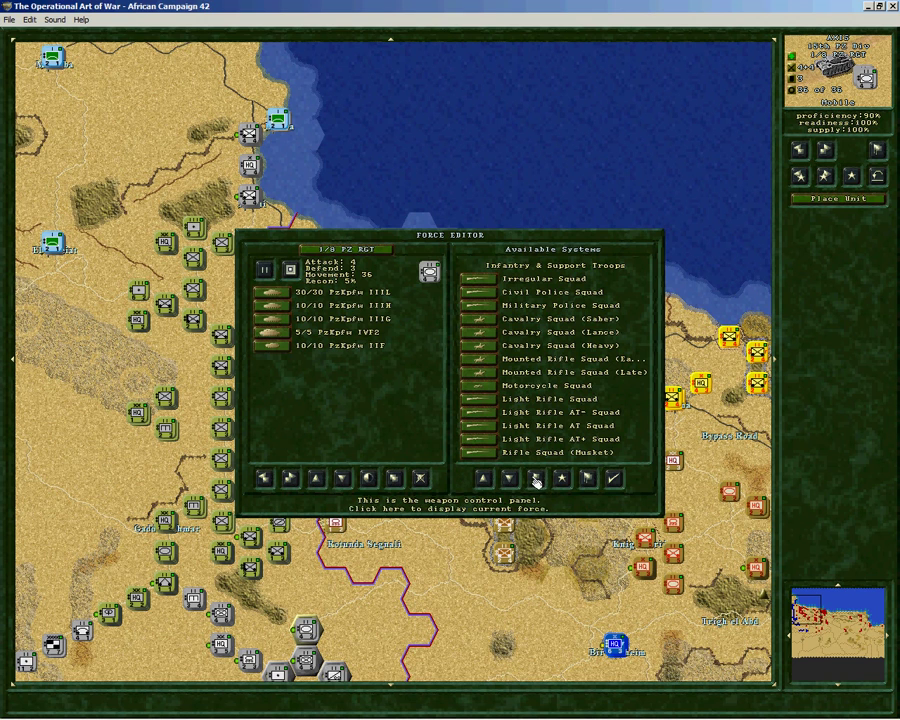
click(538, 482)
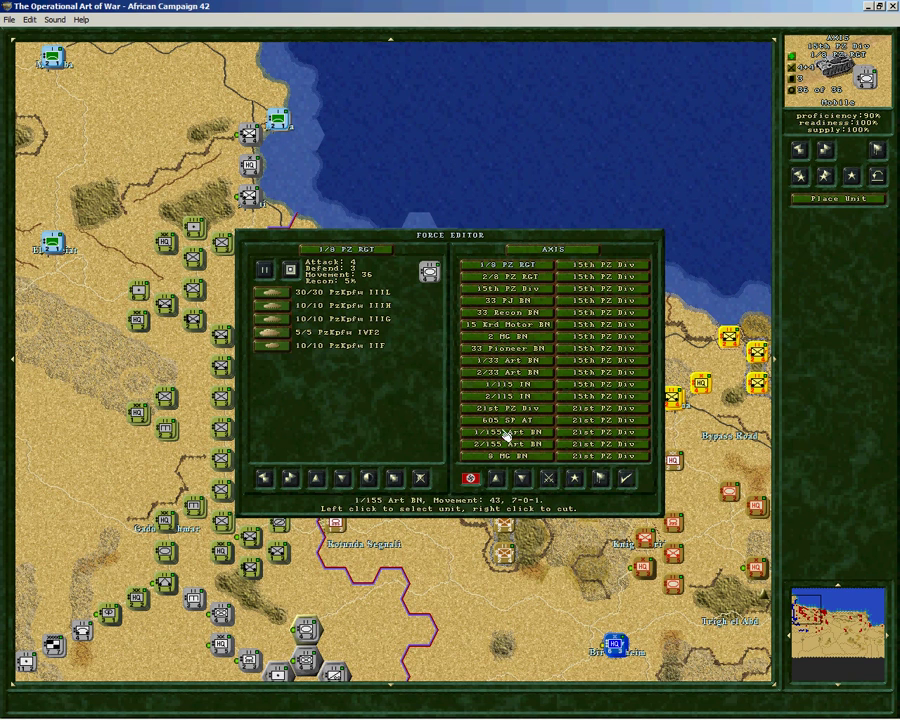
click(522, 480)
click(522, 480)
click(522, 480)
click(522, 480)
click(522, 480)
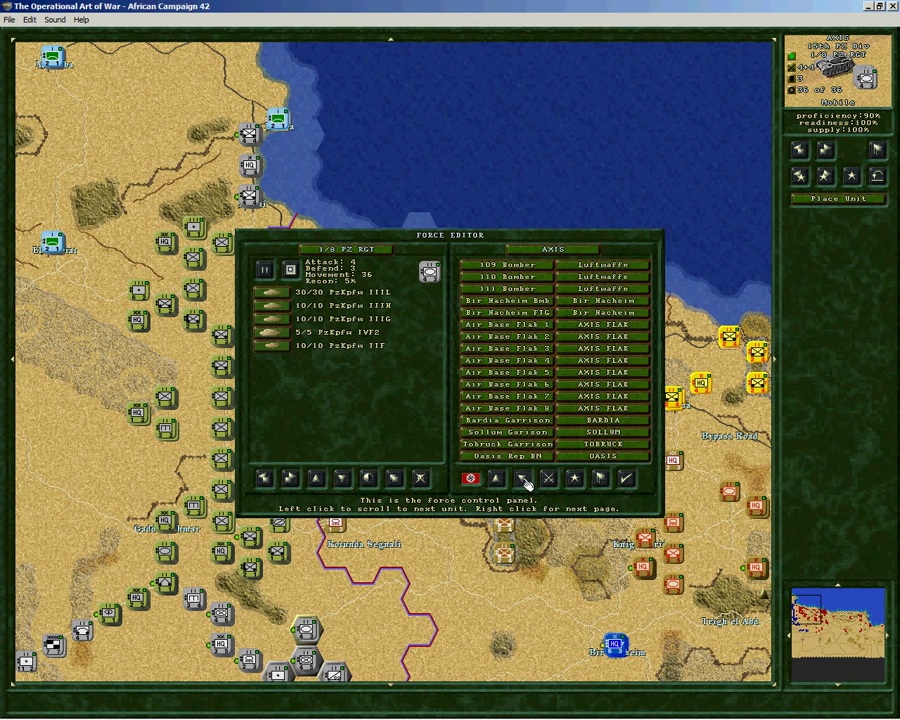
click(485, 324)
click(482, 278)
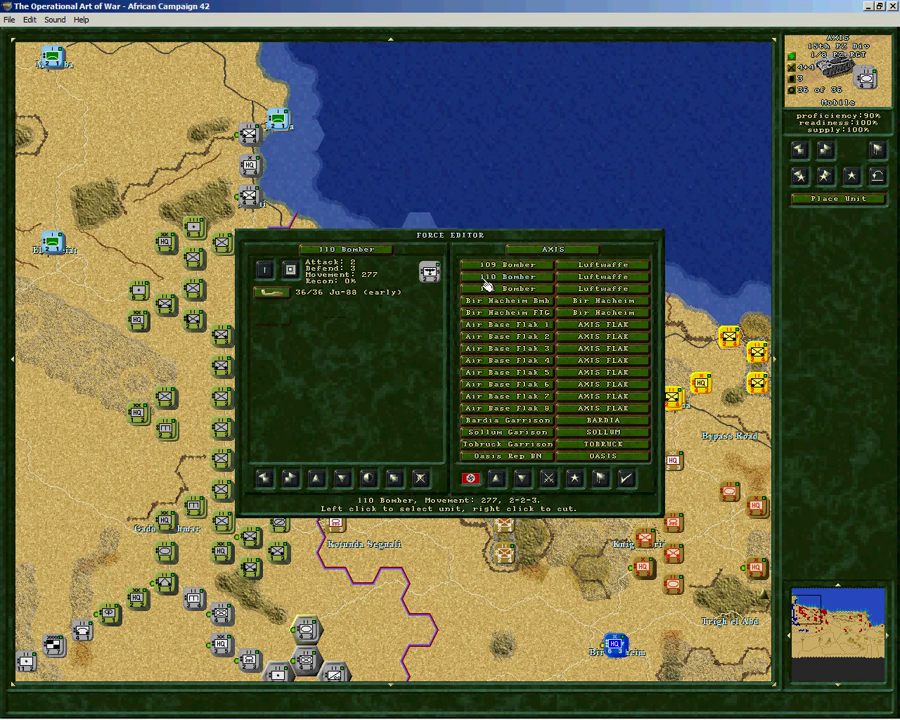
Page back to the 15th PZ Div units, then forward to Brescia and view 27 AT BN's equipment
right_click(498, 481)
right_click(498, 481)
right_click(499, 482)
right_click(498, 481)
right_click(498, 481)
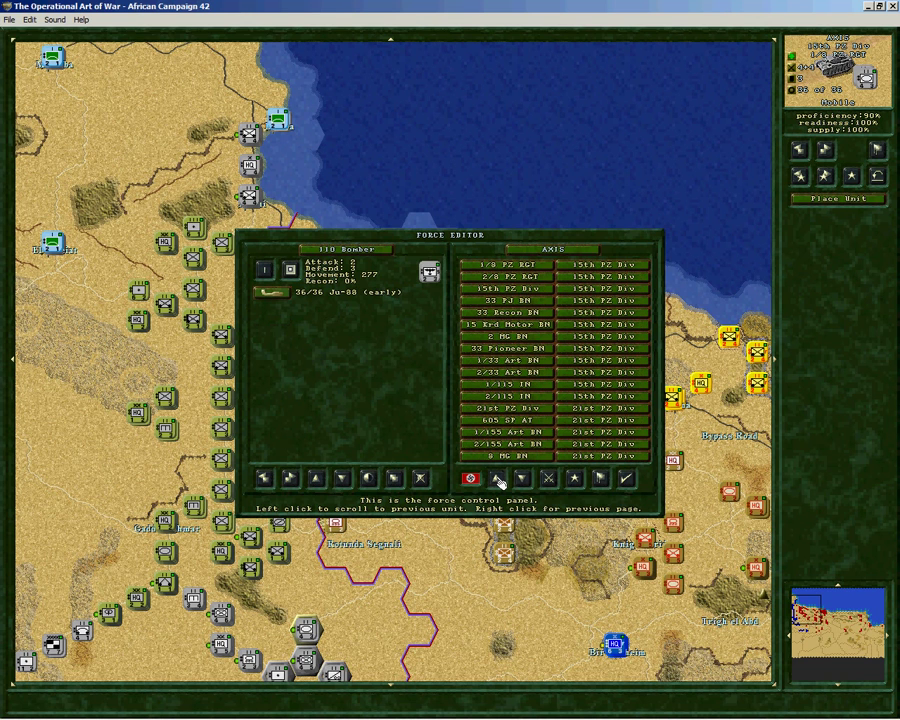
right_click(524, 481)
right_click(524, 481)
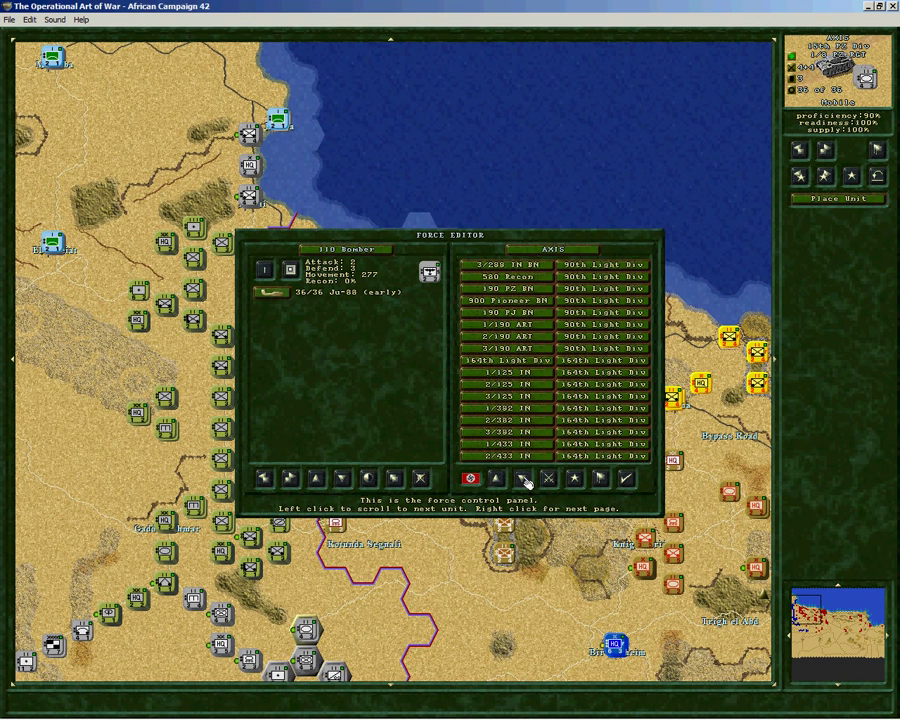
right_click(524, 481)
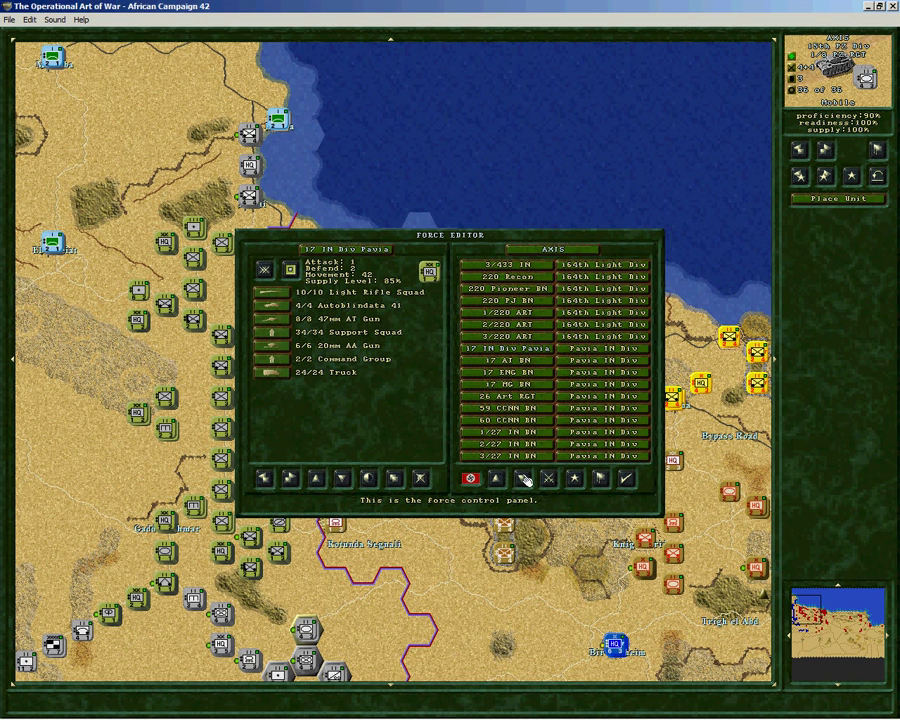
right_click(521, 484)
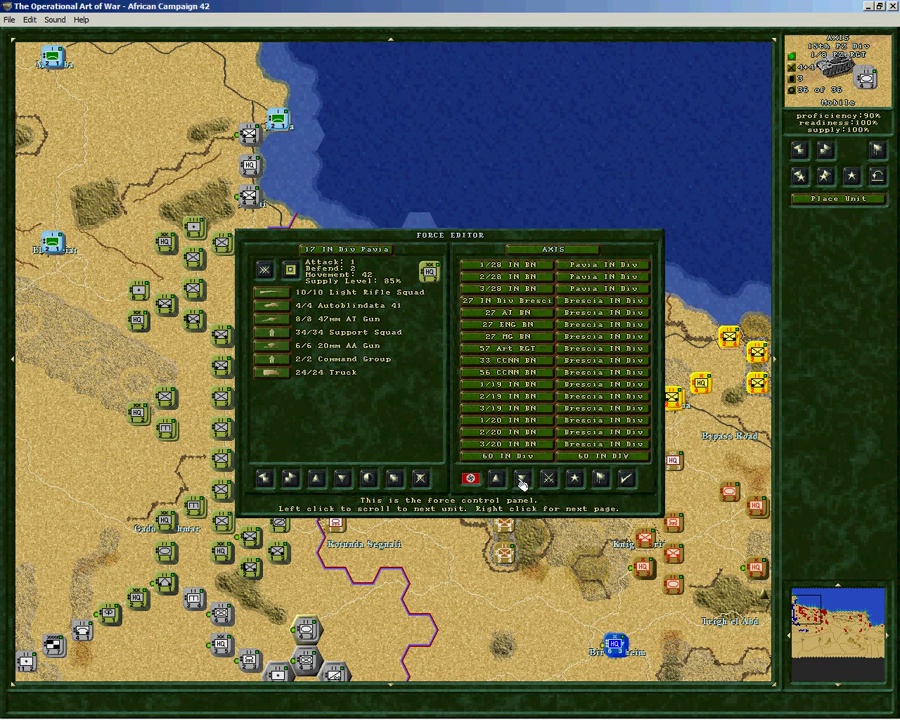
click(506, 313)
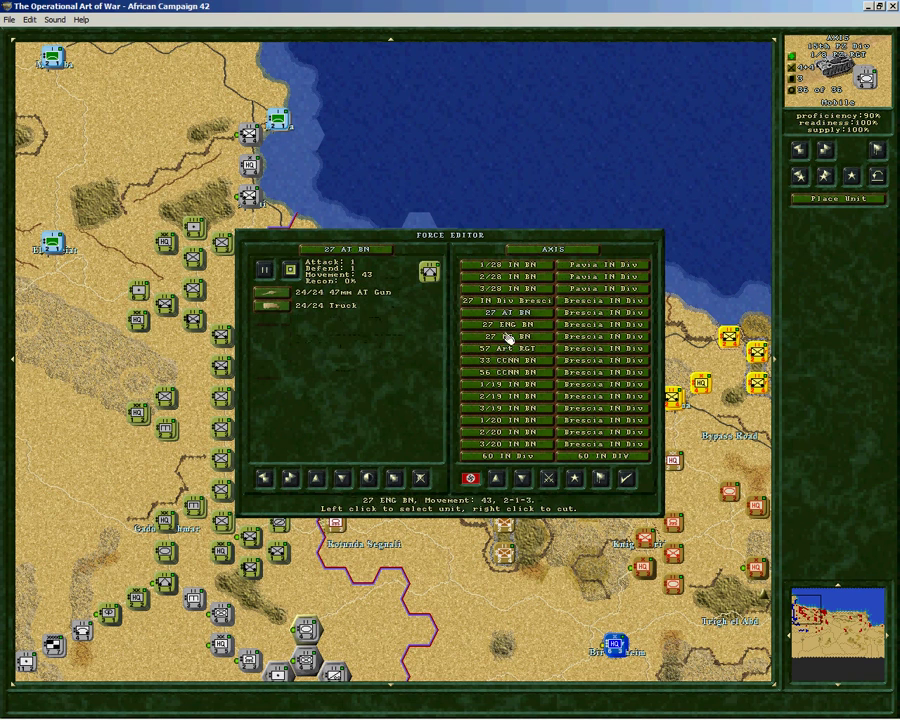
View 28 Bersag and 3/61 Mot IN equipment, then return to 1/8 PZ RGT
right_click(522, 482)
right_click(522, 482)
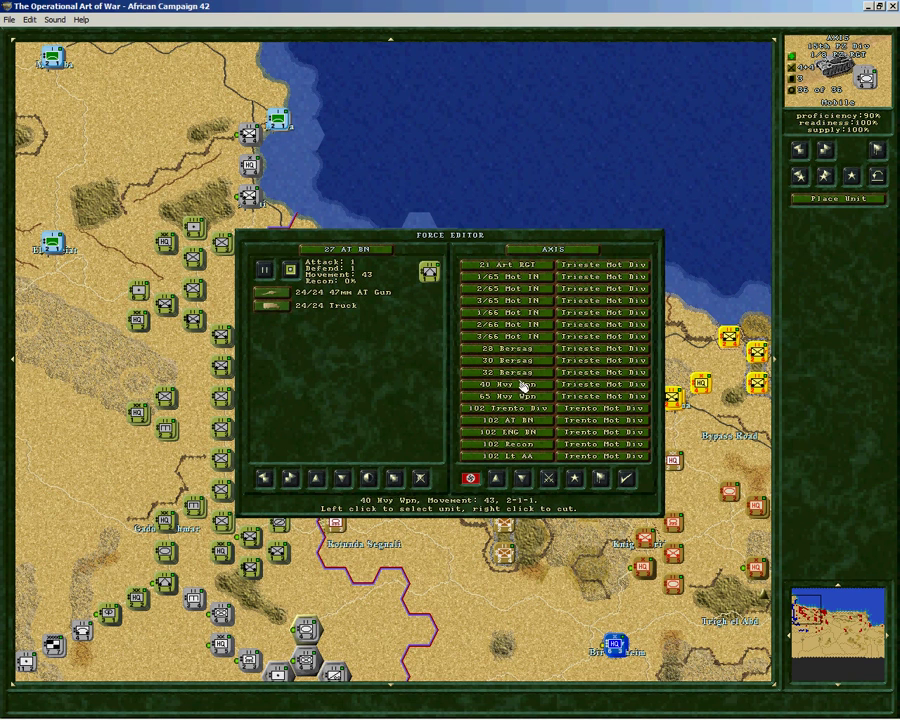
click(519, 349)
right_click(522, 482)
right_click(522, 482)
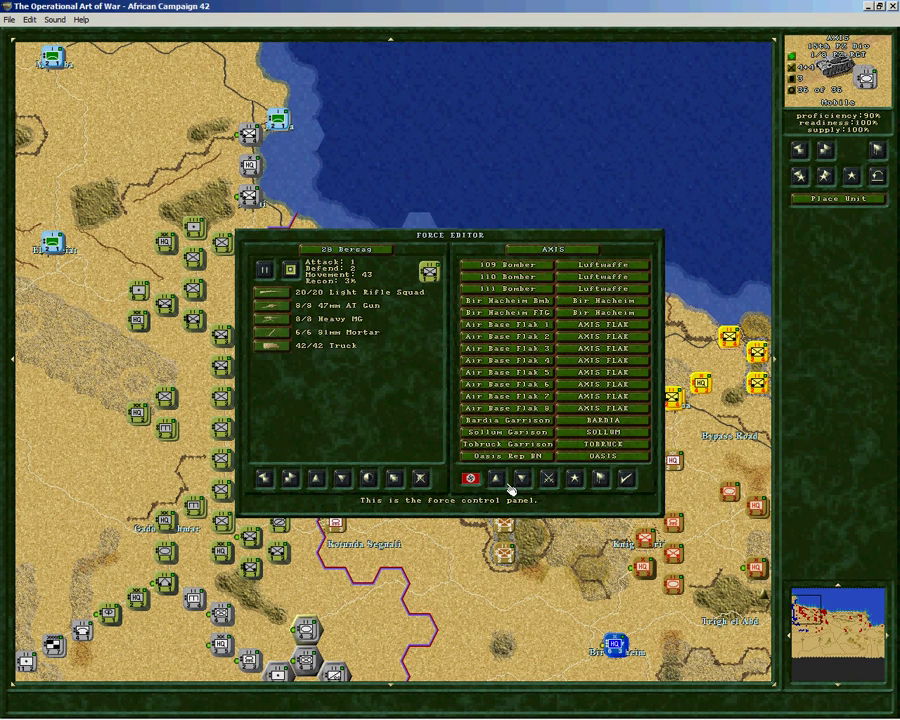
right_click(499, 482)
right_click(501, 484)
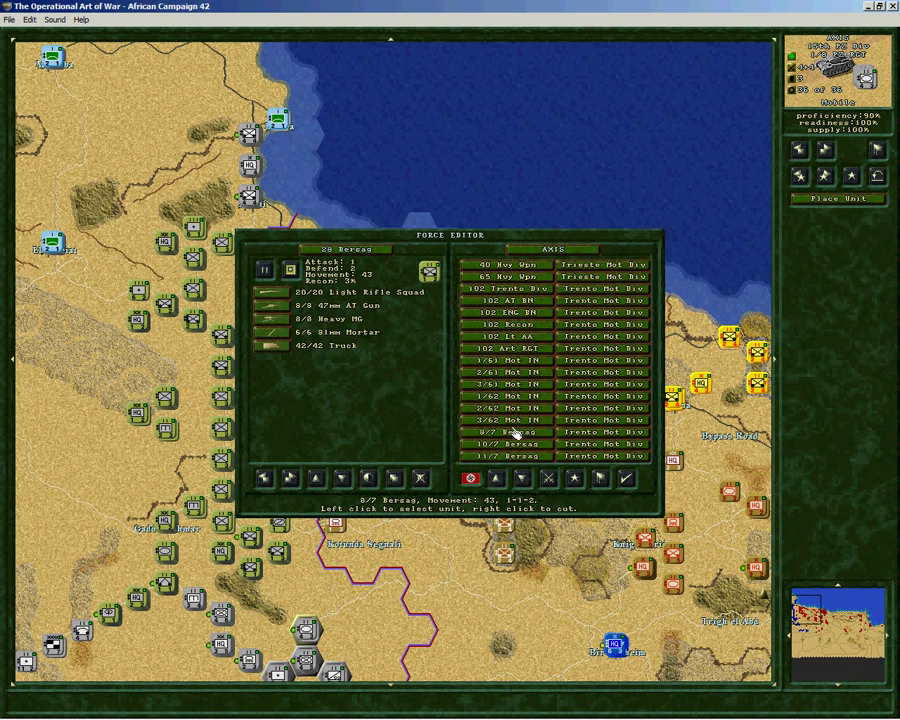
click(513, 385)
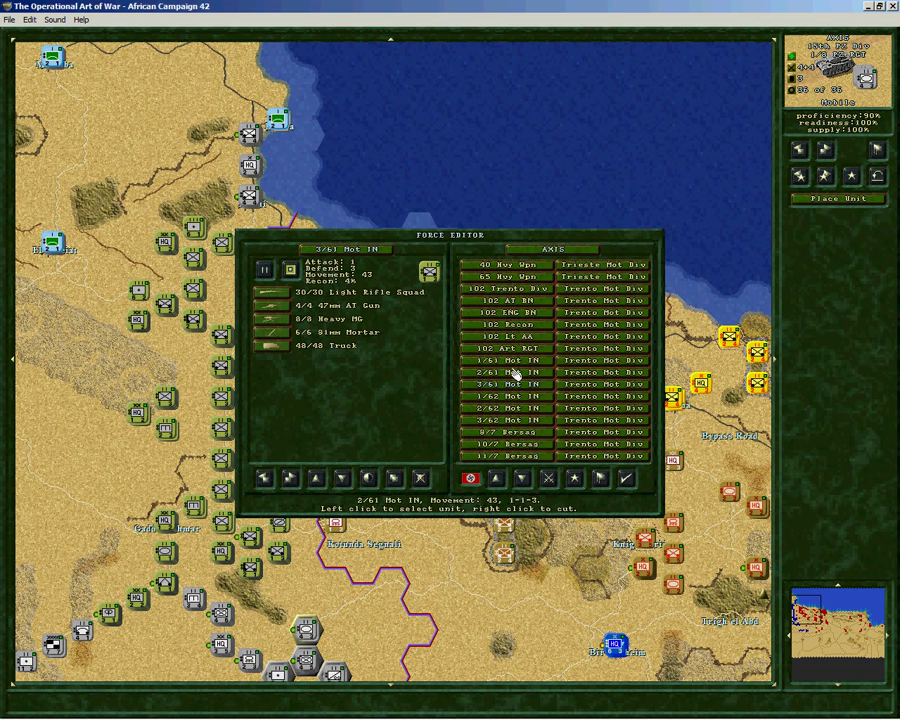
click(601, 478)
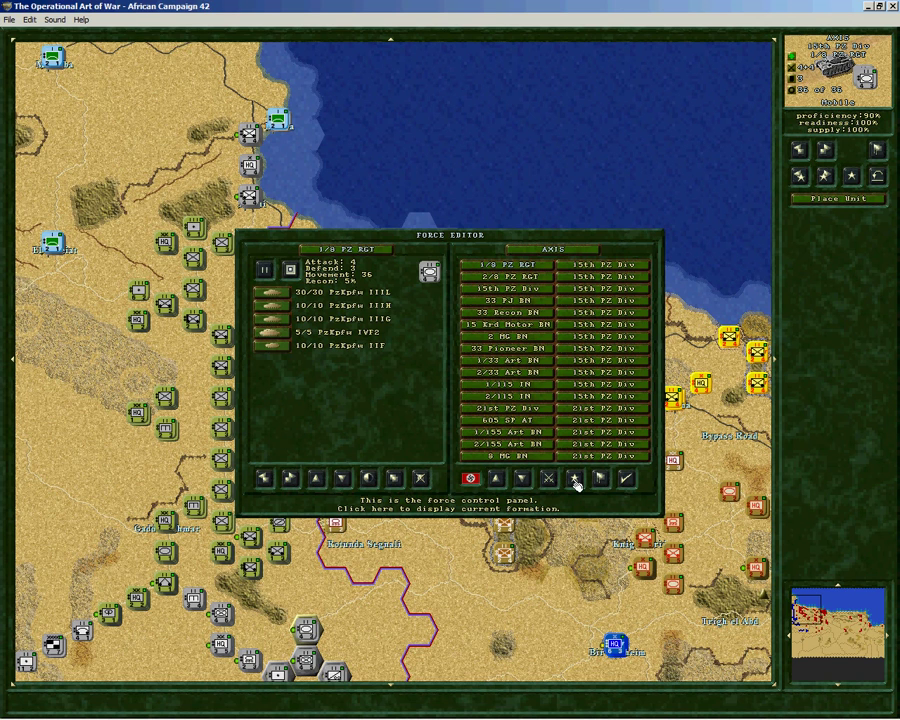
View the 15th PZ Div formation's ratings, then switch to the British forces
click(576, 481)
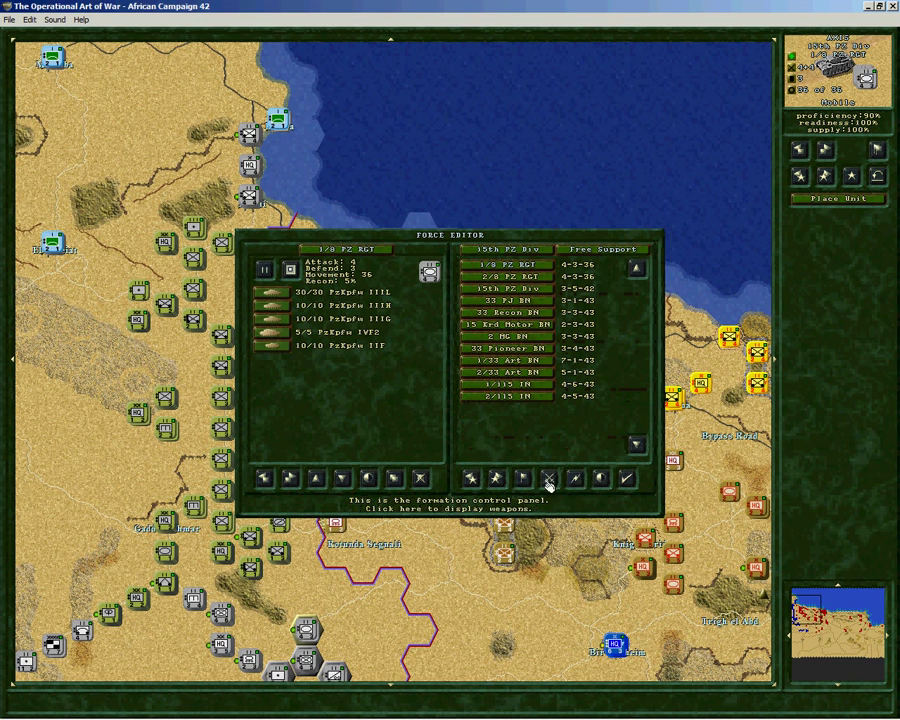
click(600, 480)
click(604, 479)
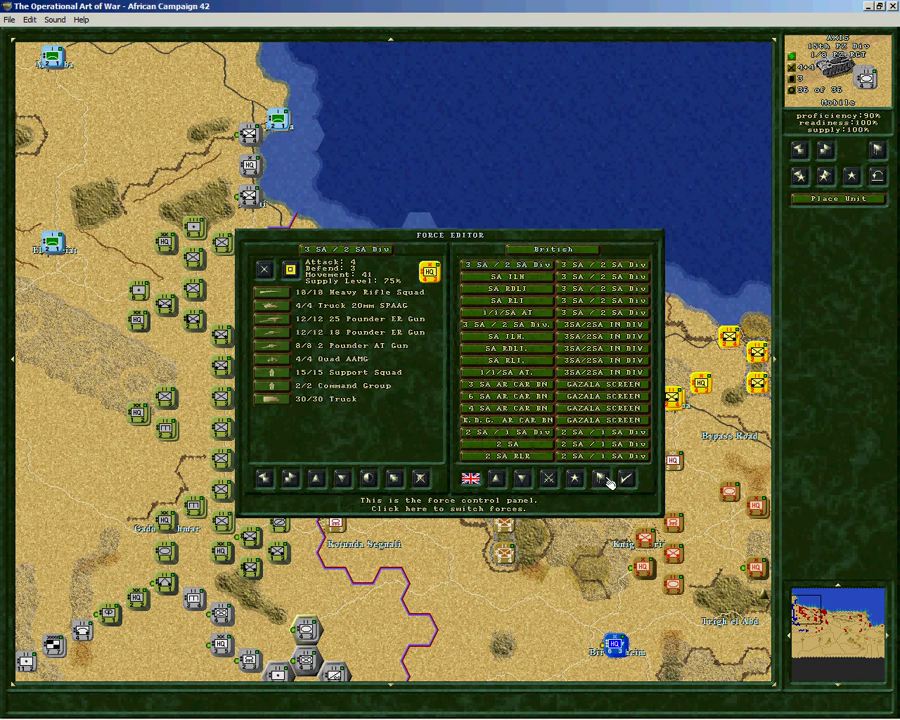
Set the 3 SA / 2 SA Div unit icon colour to red, after trying light blue
click(290, 269)
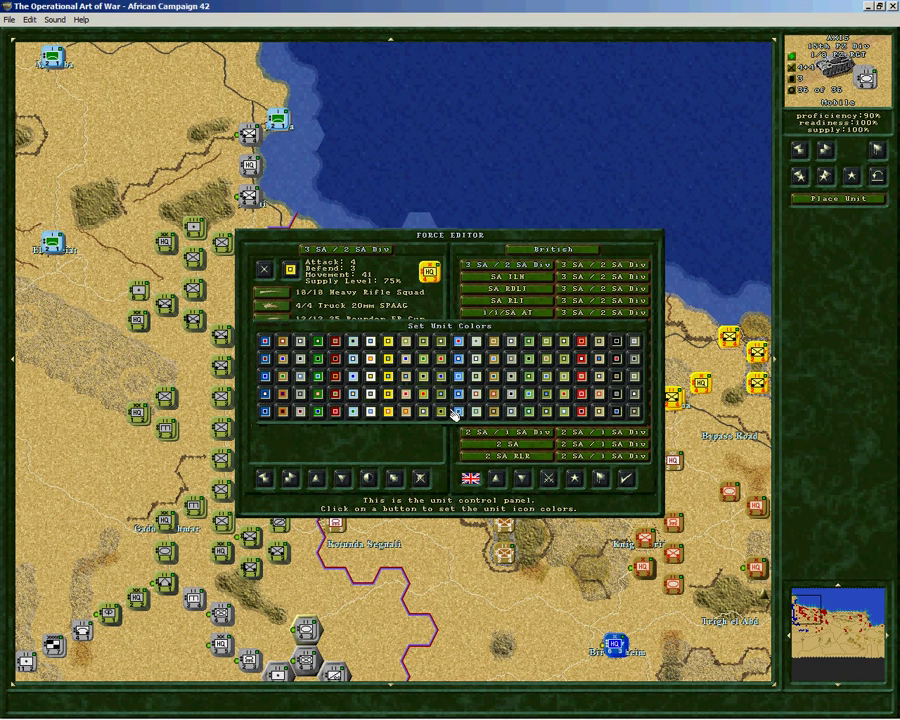
click(357, 360)
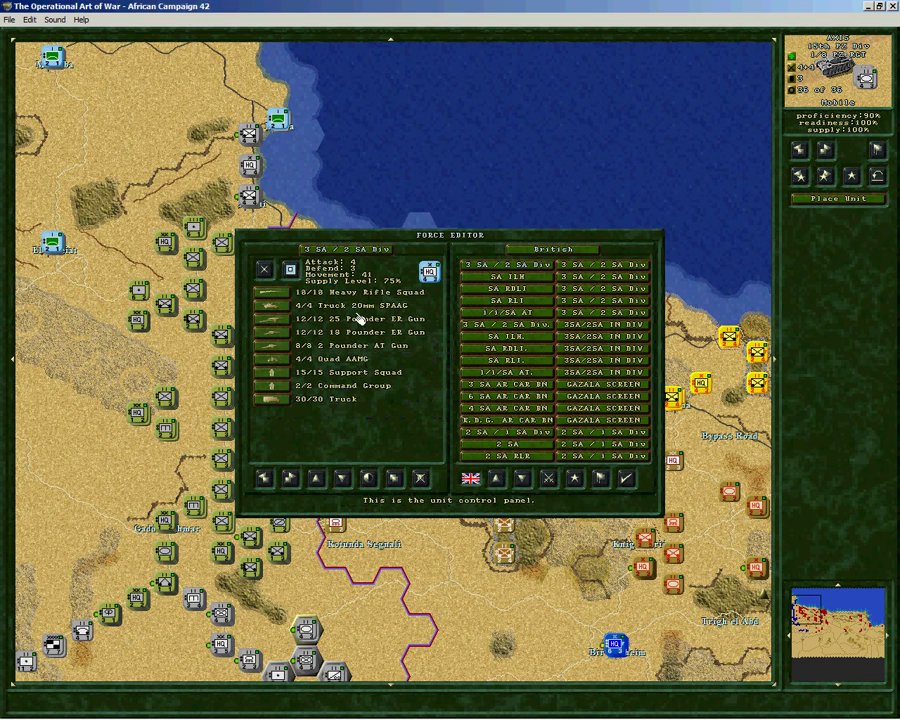
click(287, 272)
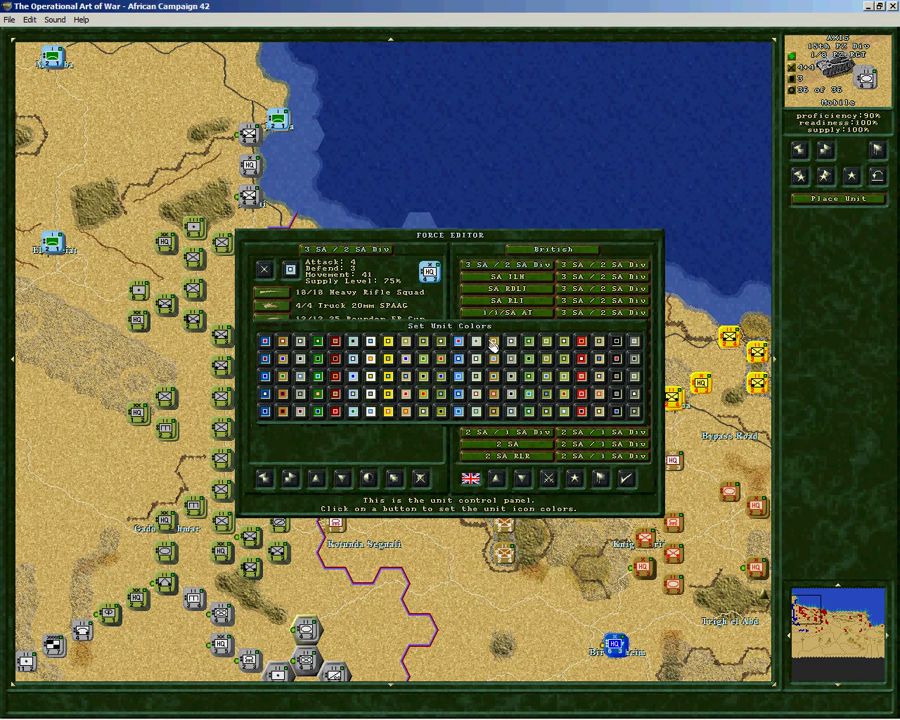
click(583, 342)
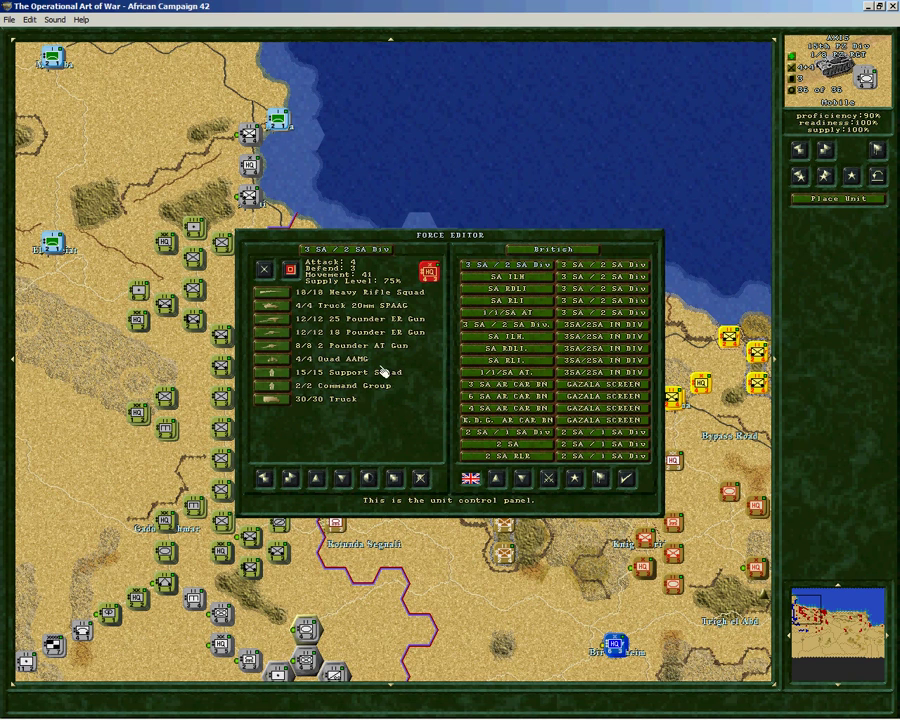